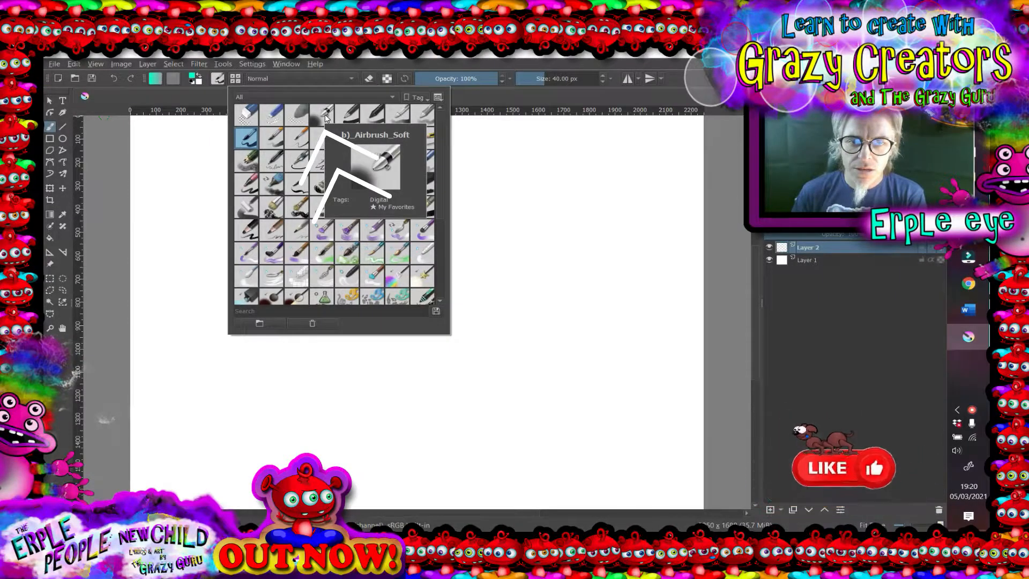
# Assign the b)_Airbrush_Soft preset to the ERPLE EYE tag and select the first brush preset in the second row
pyautogui.click(329, 119)
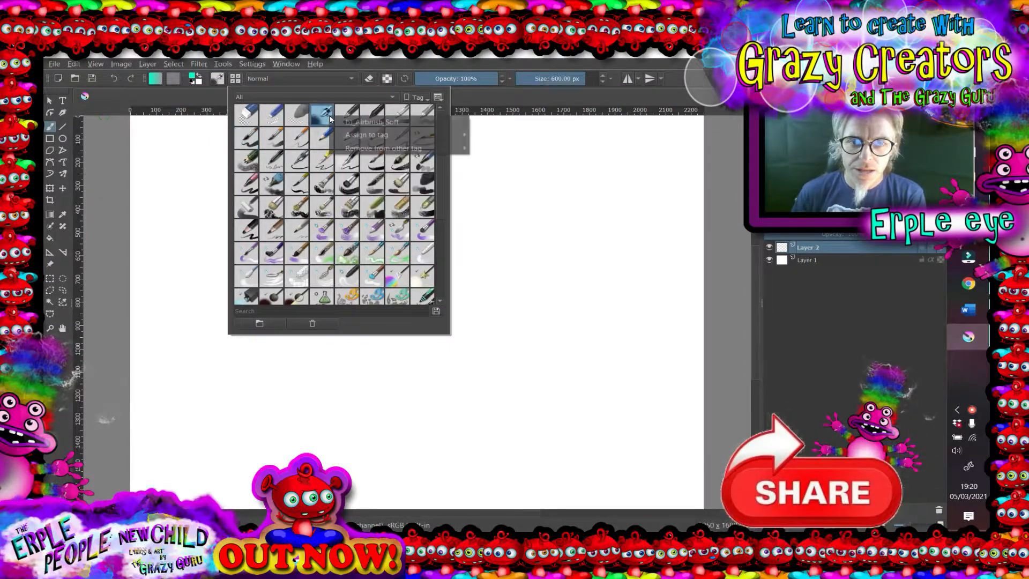
pyautogui.rightClick(329, 118)
pyautogui.moveTo(364, 137)
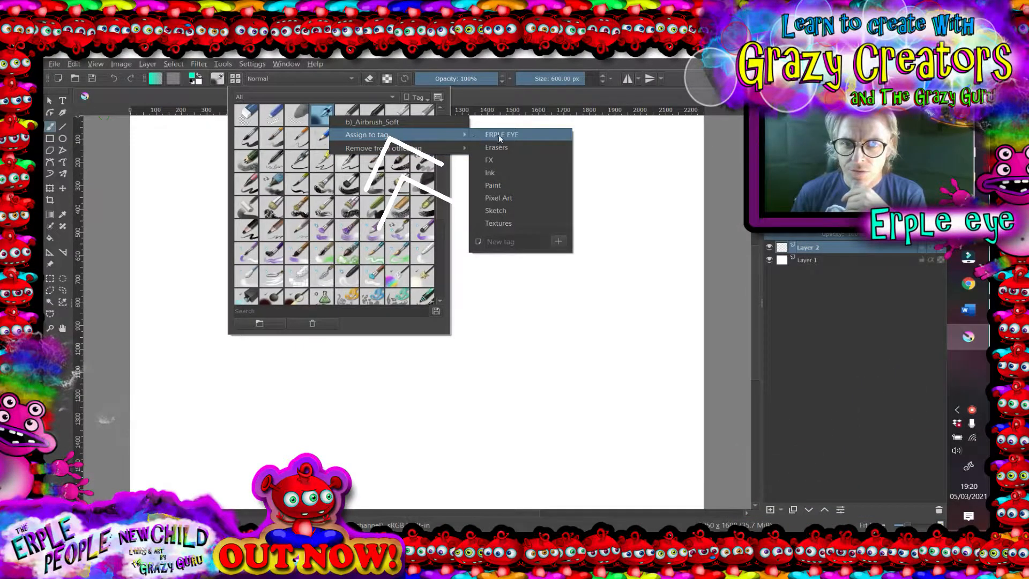
pyautogui.click(498, 197)
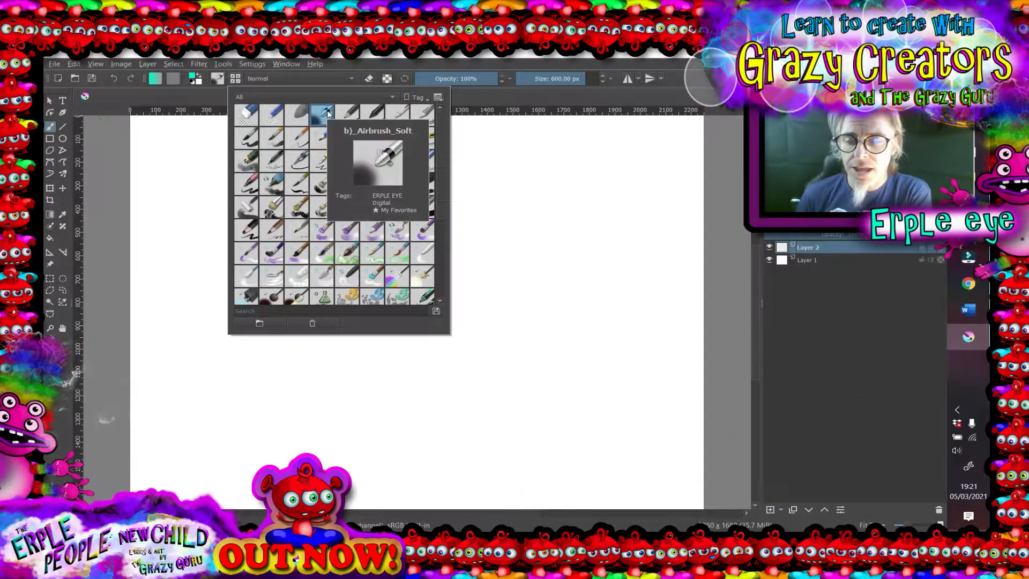
pyautogui.click(246, 137)
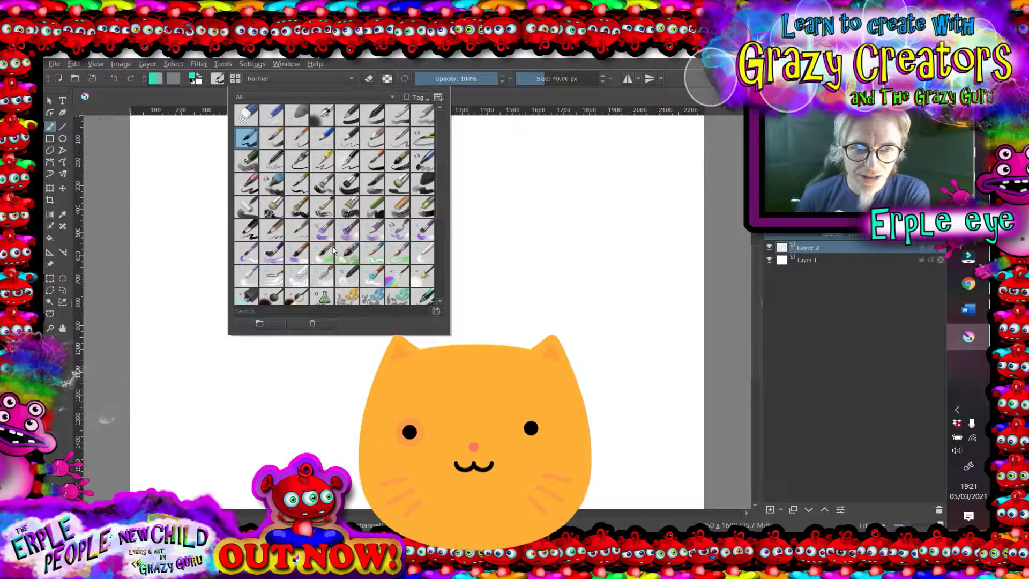
# Assign the y)_Texture_Spines brush preset to the ERPLE EYE tag
pyautogui.scroll(-3, 323, 238)
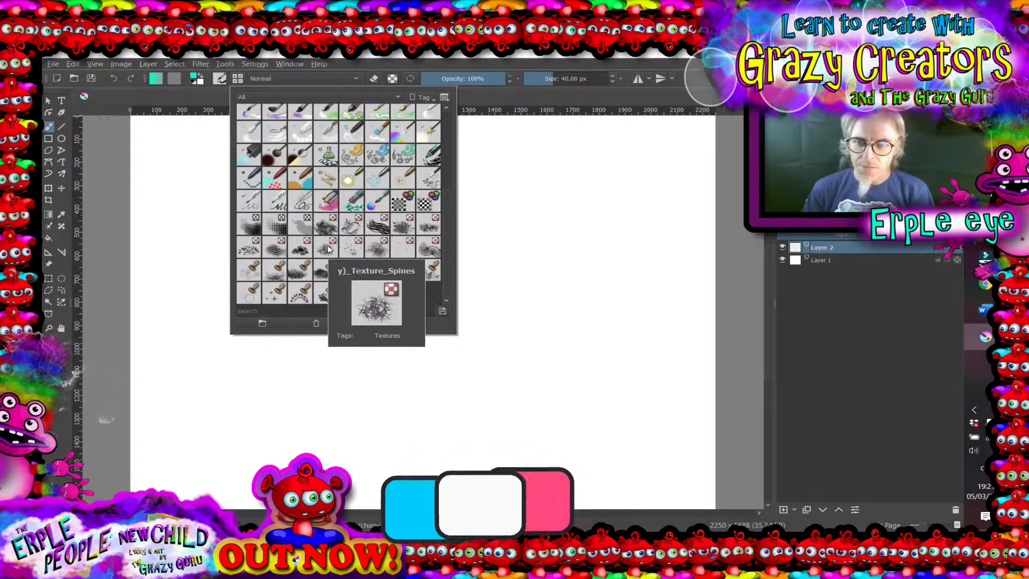
pyautogui.rightClick(327, 246)
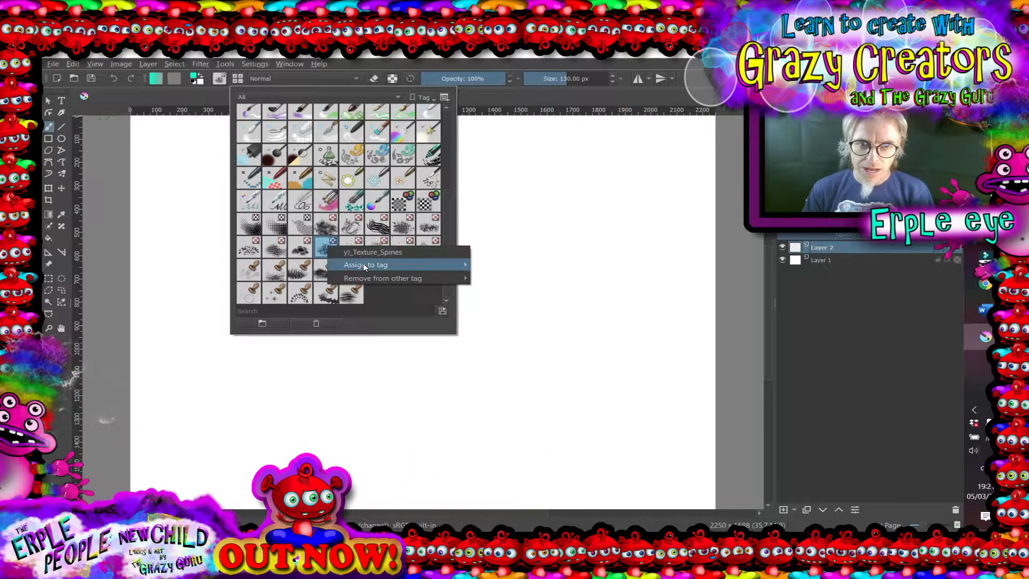
pyautogui.moveTo(388, 262)
pyautogui.click(519, 279)
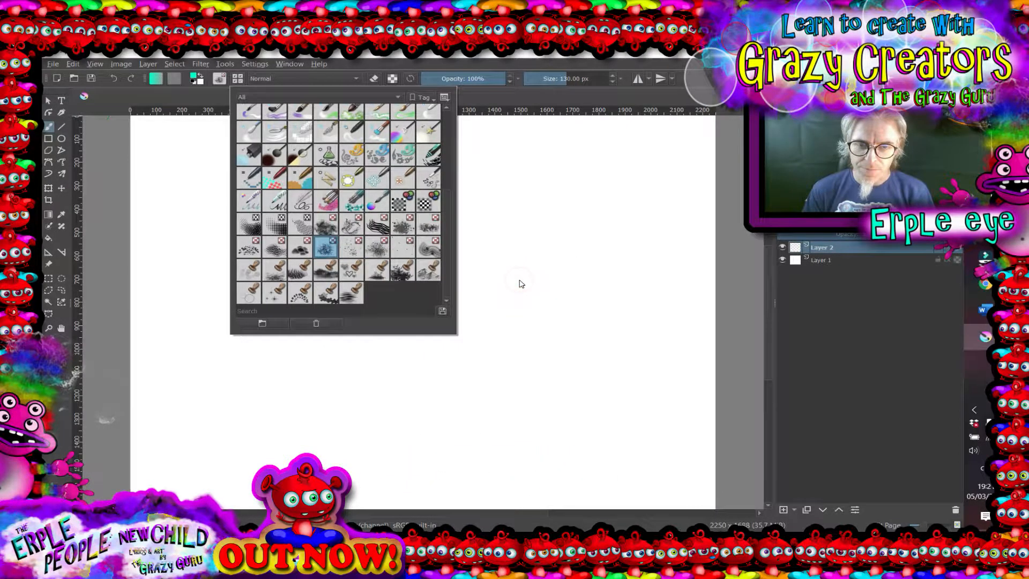
# Dismiss the preset list, stamp a test mark on the canvas with the spines texture brush, and undo it
pyautogui.click(514, 252)
pyautogui.click(514, 248)
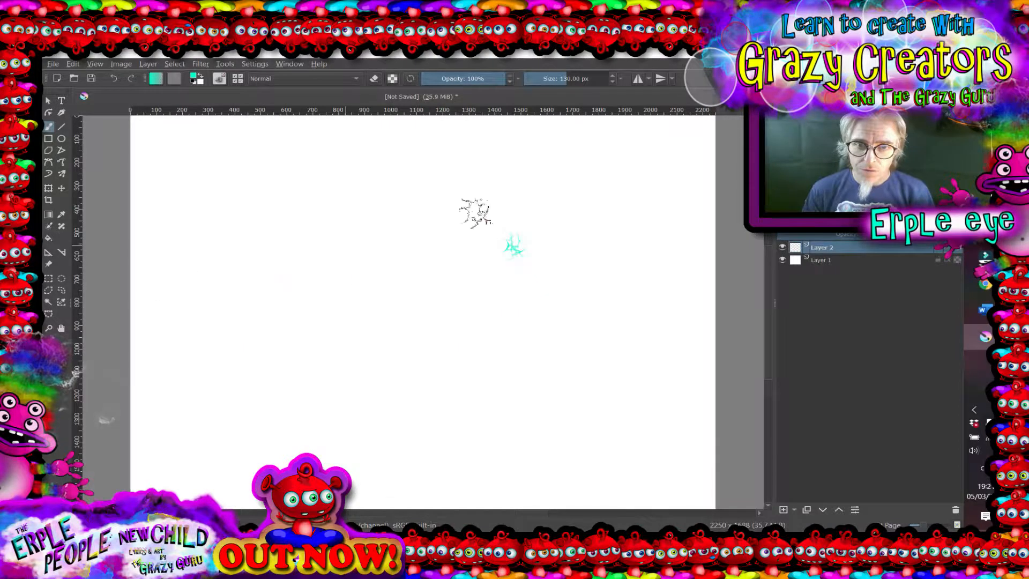
pyautogui.hotkey('ctrl', 'z')
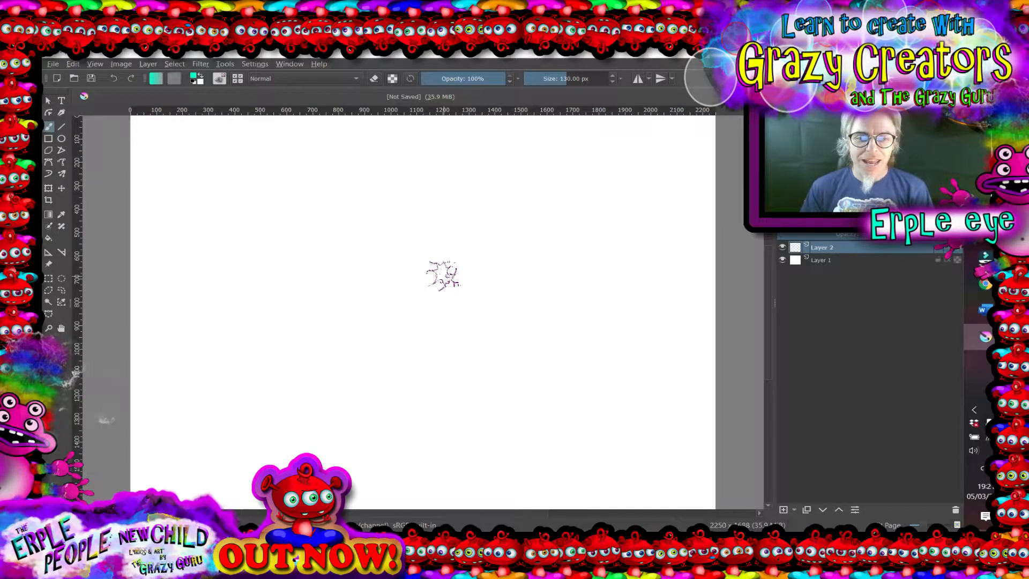
# Show the ERPLE EYE brush presets in the pop-up palette and collapse its brush settings
pyautogui.rightClick(442, 275)
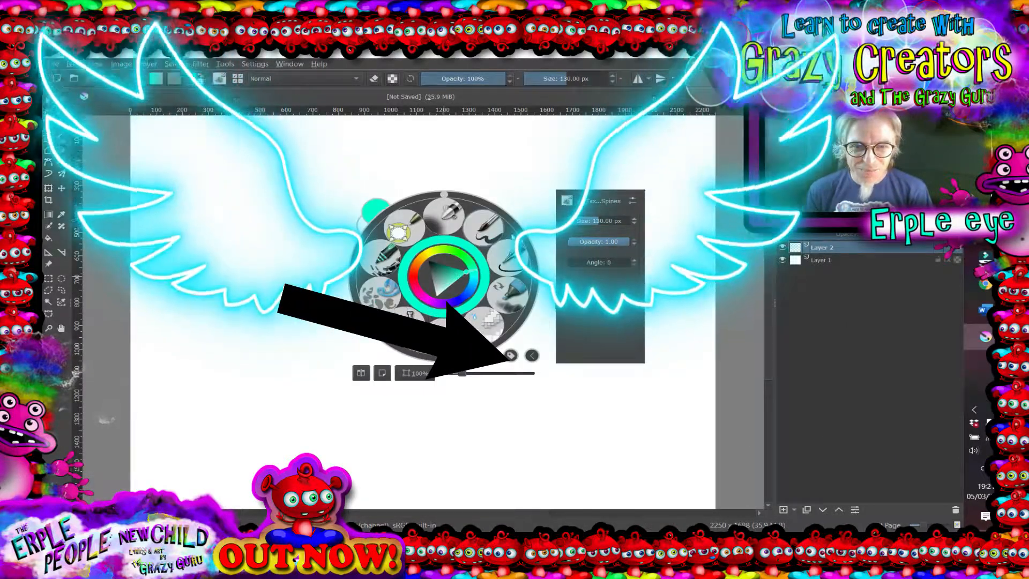
pyautogui.click(510, 354)
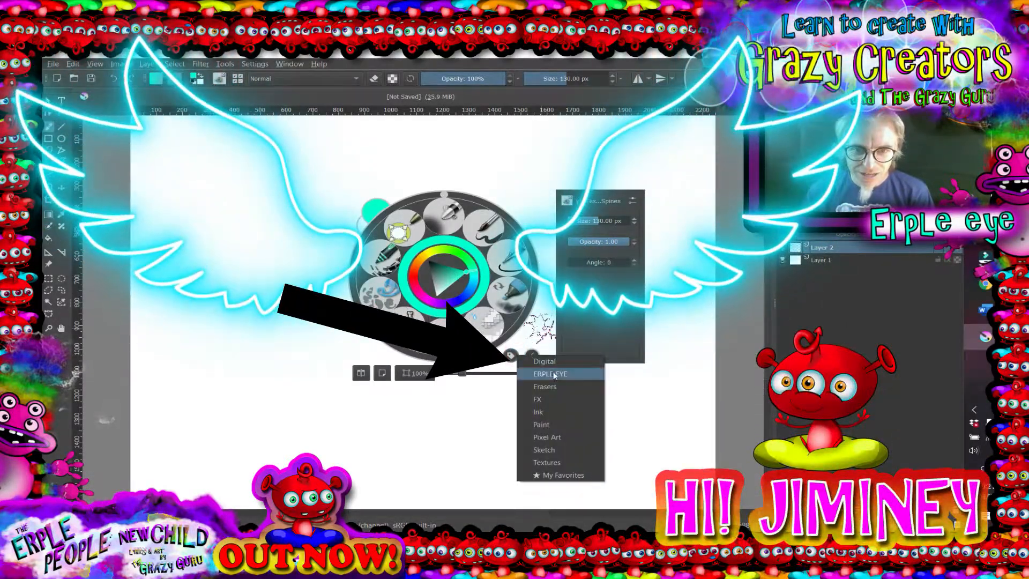
pyautogui.click(555, 374)
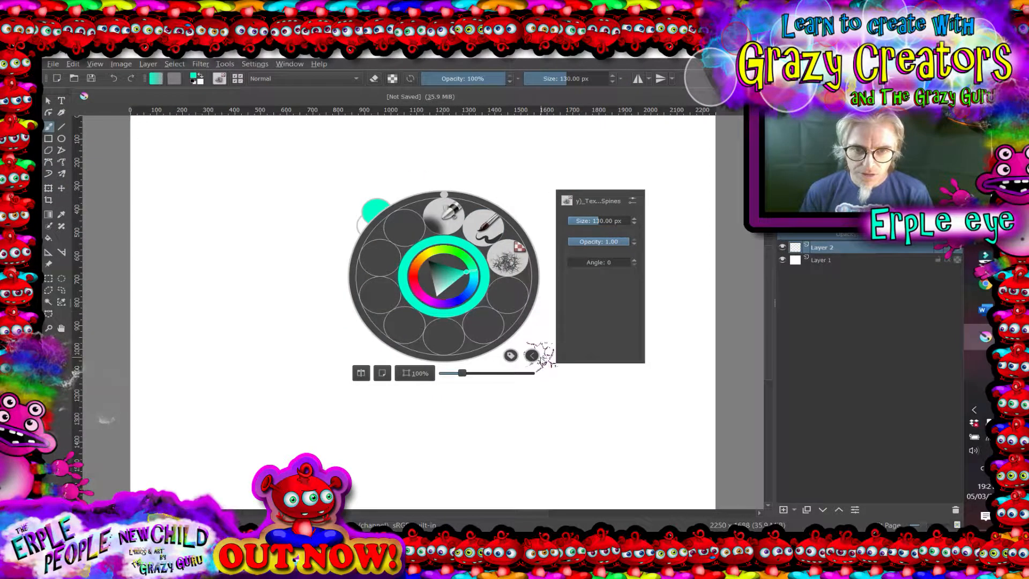
pyautogui.click(531, 355)
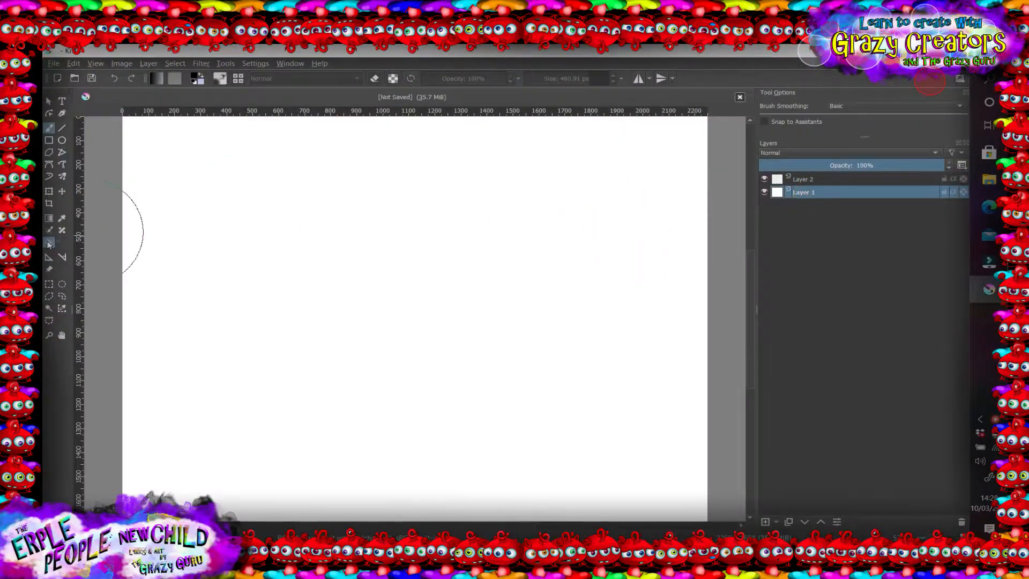
# Fill Layer 1 with purple and stamp a 1,000 px white circle in the middle of Layer 2
pyautogui.click(386, 258)
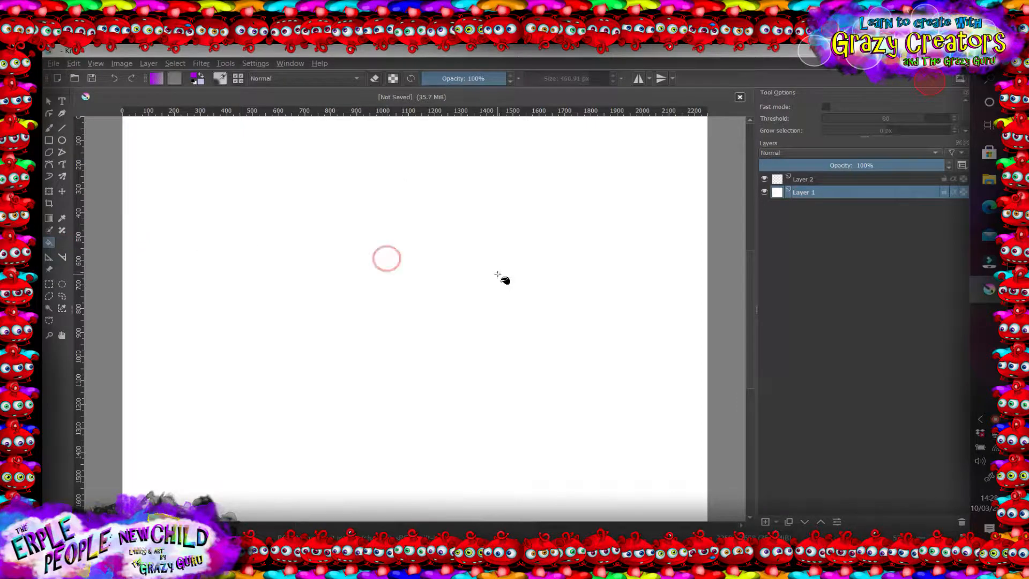
pyautogui.press('pageup')
pyautogui.press('b')
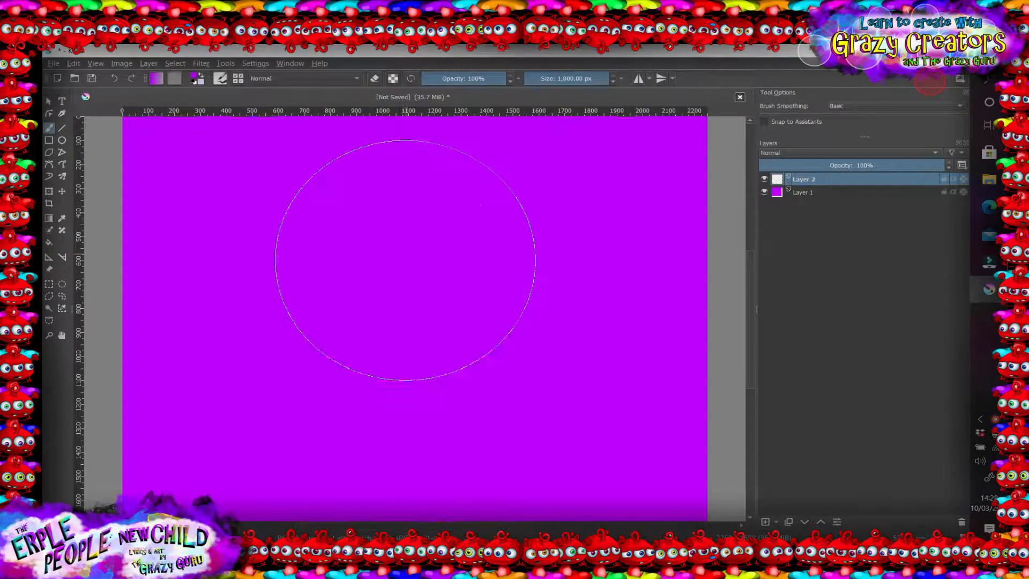
pyautogui.click(413, 306)
# Select the white circle's area on a new layer and fill it with pale lavender
pyautogui.press('Insert')
pyautogui.click(48, 308)
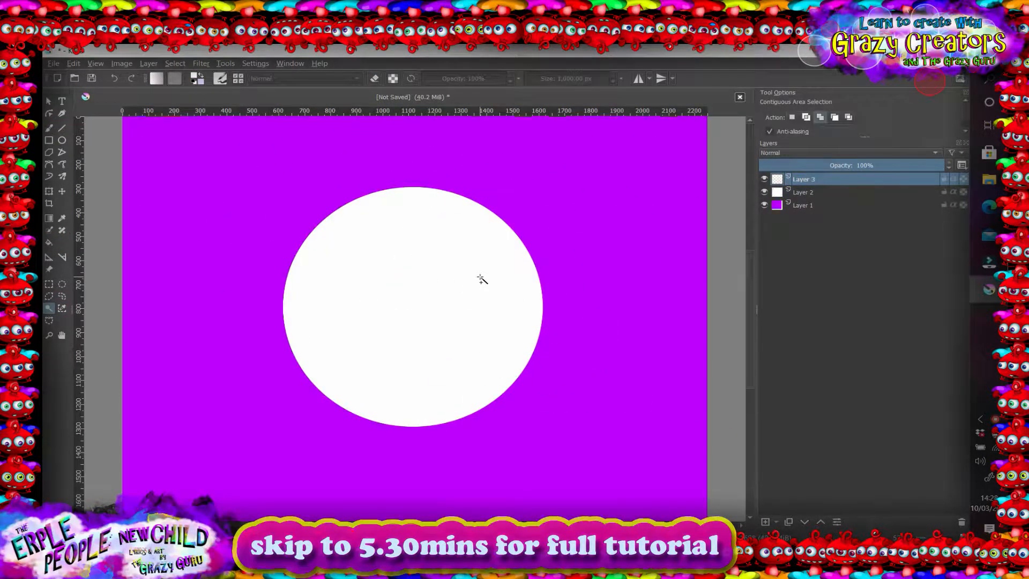
pyautogui.click(49, 243)
pyautogui.rightClick(435, 200)
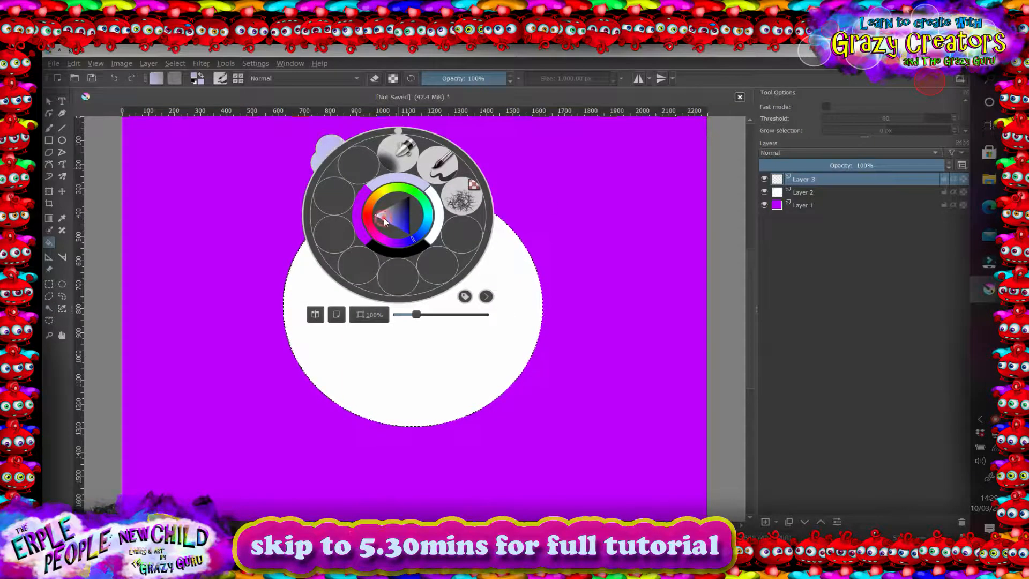
pyautogui.click(384, 221)
# Fade the centre of the lavender circle to white with one soft airbrush stamp
pyautogui.click(48, 126)
pyautogui.click(415, 301)
# Add Layer 4 and shade the eyeball on it with the black soft airbrush at 15% opacity
pyautogui.click(765, 510)
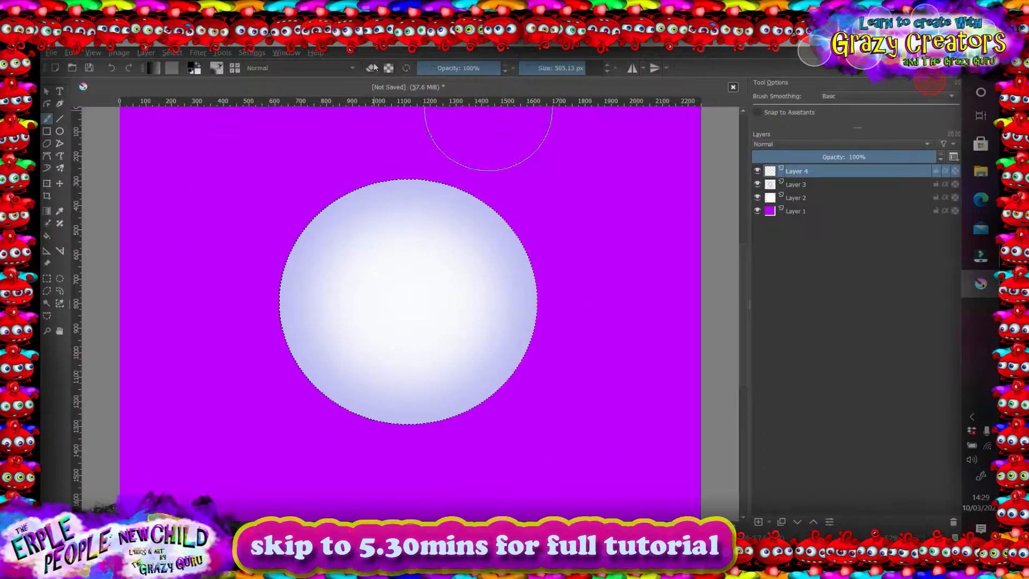
pyautogui.click(430, 70)
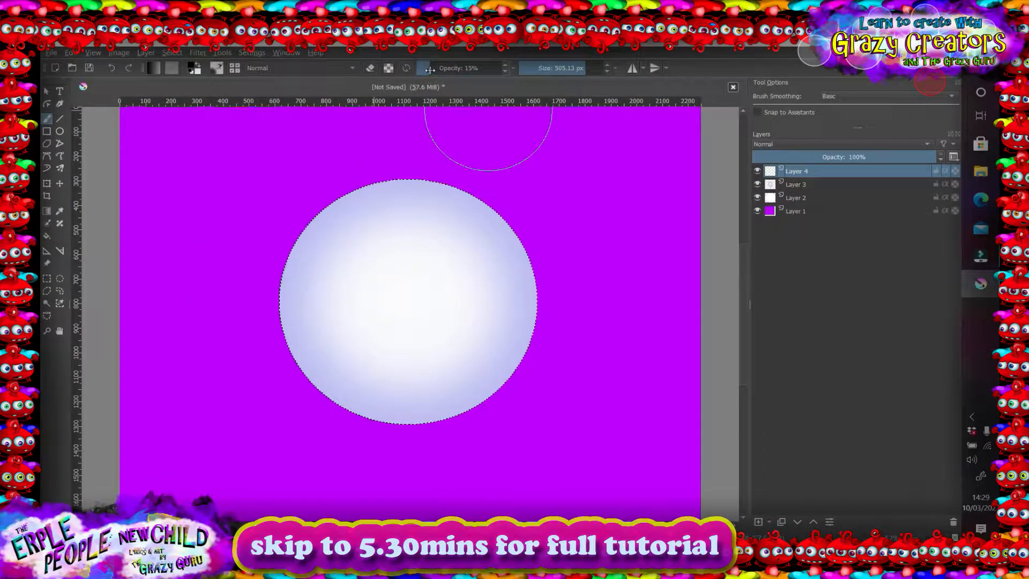
pyautogui.moveTo(316, 162)
pyautogui.mouseDown()
pyautogui.moveTo(535, 377)
pyautogui.moveTo(303, 111)
pyautogui.moveTo(450, 447)
pyautogui.mouseUp()
# Clear the selection and draw a soft black ellipse outline over the eyeball on a new layer at 100% opacity
pyautogui.click(758, 522)
pyautogui.click(172, 53)
pyautogui.click(184, 78)
pyautogui.click(59, 131)
pyautogui.click(499, 68)
pyautogui.moveTo(312, 223); pyautogui.dragTo(502, 397)
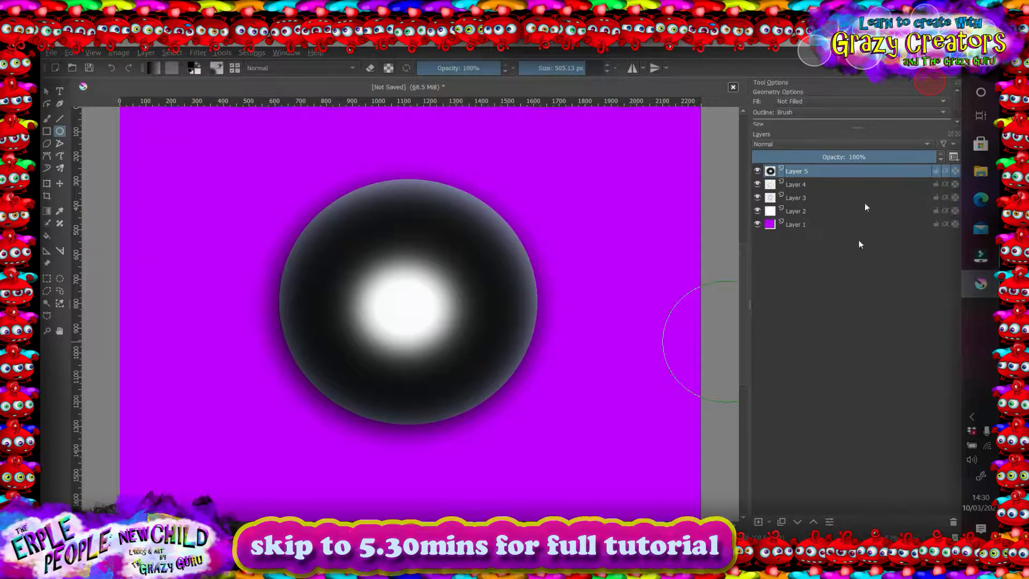
# Move the black ring layer three places down beneath the eyeball layers and start transforming it as the shadow
pyautogui.click(797, 521)
pyautogui.doubleClick(797, 522)
pyautogui.hotkey('ctrl', 't')
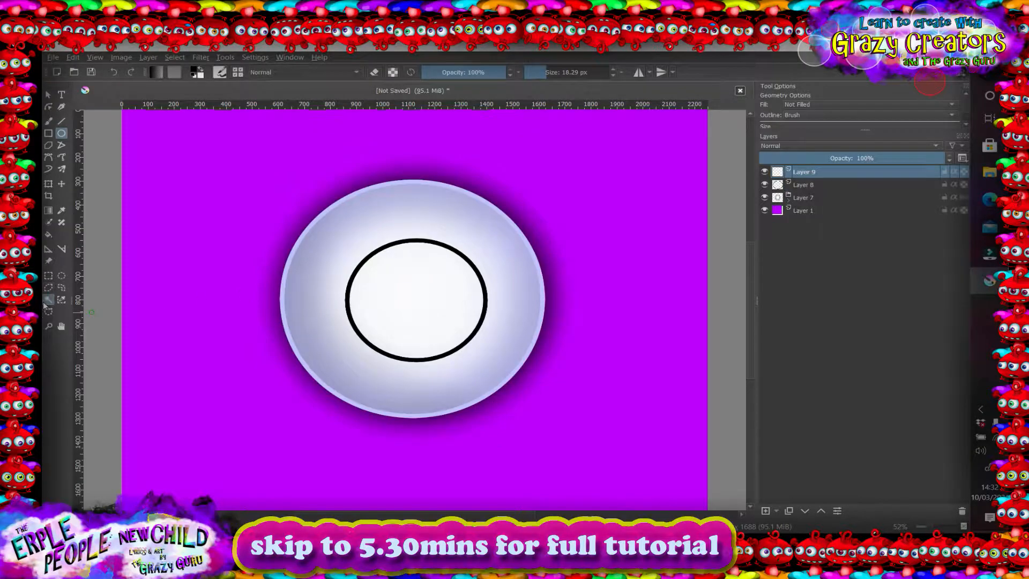
# Fill the inside of the black iris ring with blue
pyautogui.click(48, 234)
pyautogui.rightClick(242, 207)
pyautogui.click(415, 300)
# Add a new layer and stamp a lighter blue glow in the iris with the soft airbrush at about 548 px
pyautogui.click(765, 511)
pyautogui.rightClick(462, 206)
pyautogui.press('b')
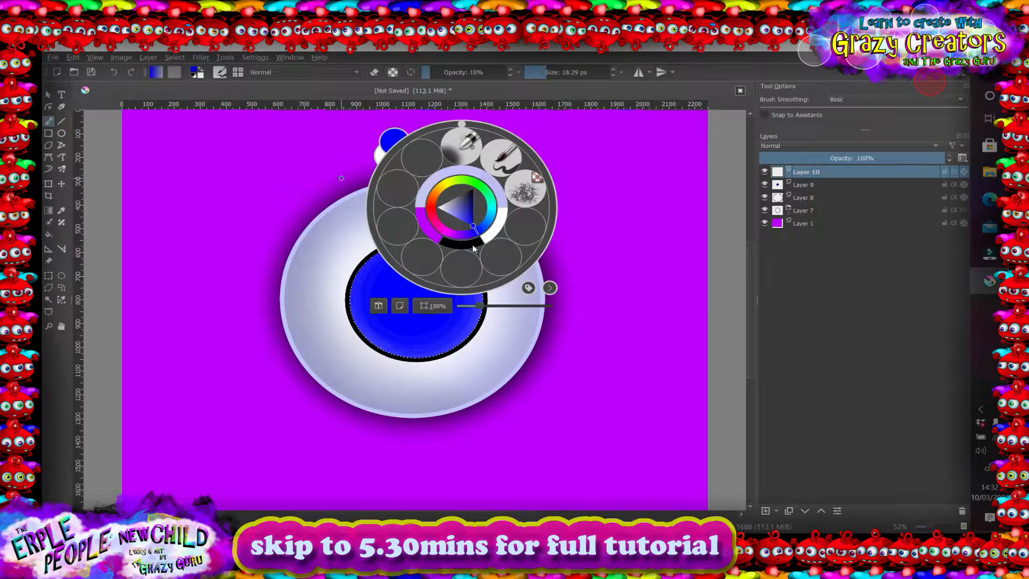
pyautogui.click(461, 147)
pyautogui.click(592, 71)
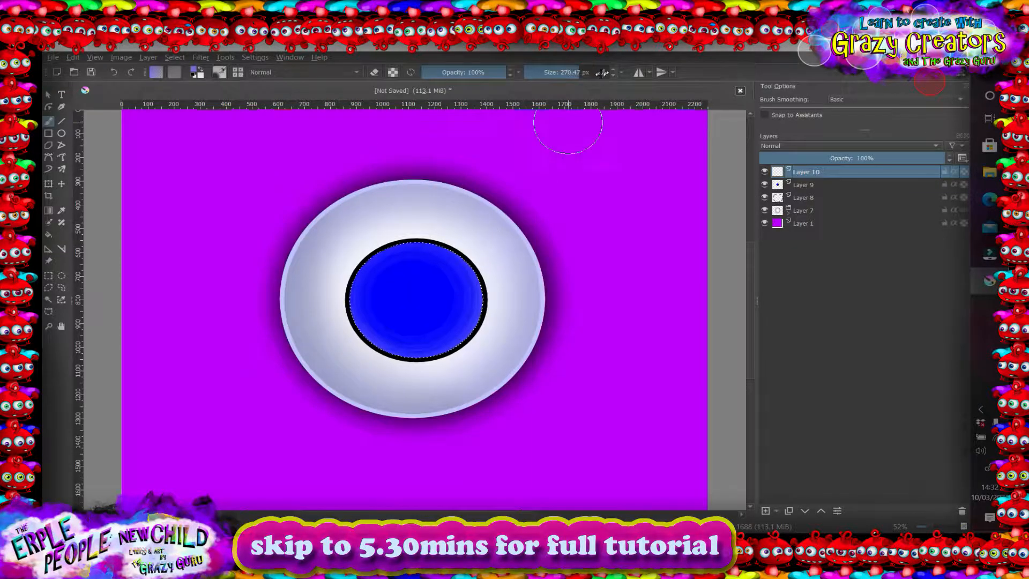
pyautogui.click(415, 301)
pyautogui.click(415, 301)
# Add Layer 11 and use the y)_Texture_Spines brush in a pale colour for the veins in the blue iris
pyautogui.click(766, 510)
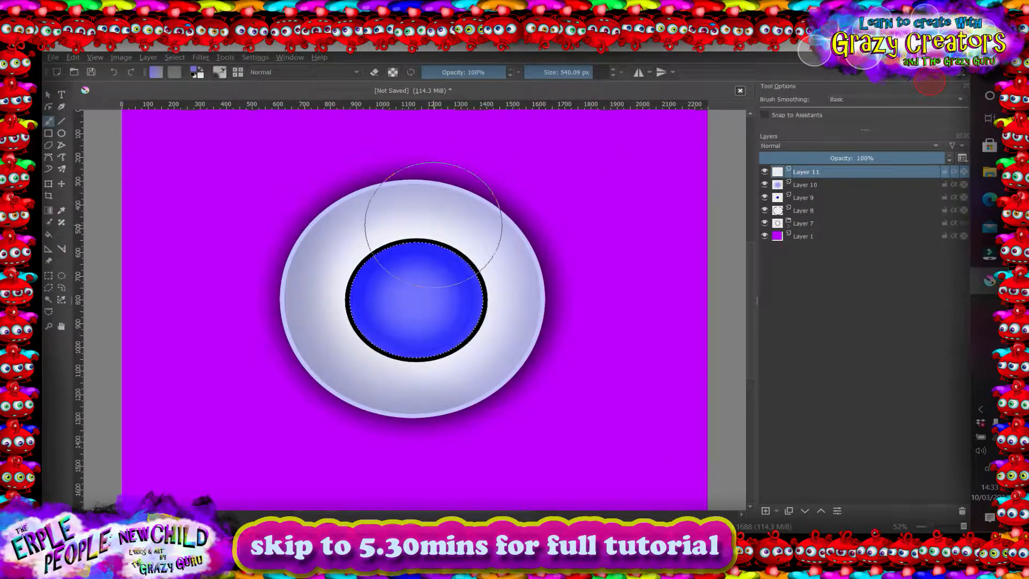
pyautogui.rightClick(437, 241)
pyautogui.click(500, 222)
pyautogui.rightClick(435, 274)
pyautogui.click(419, 279)
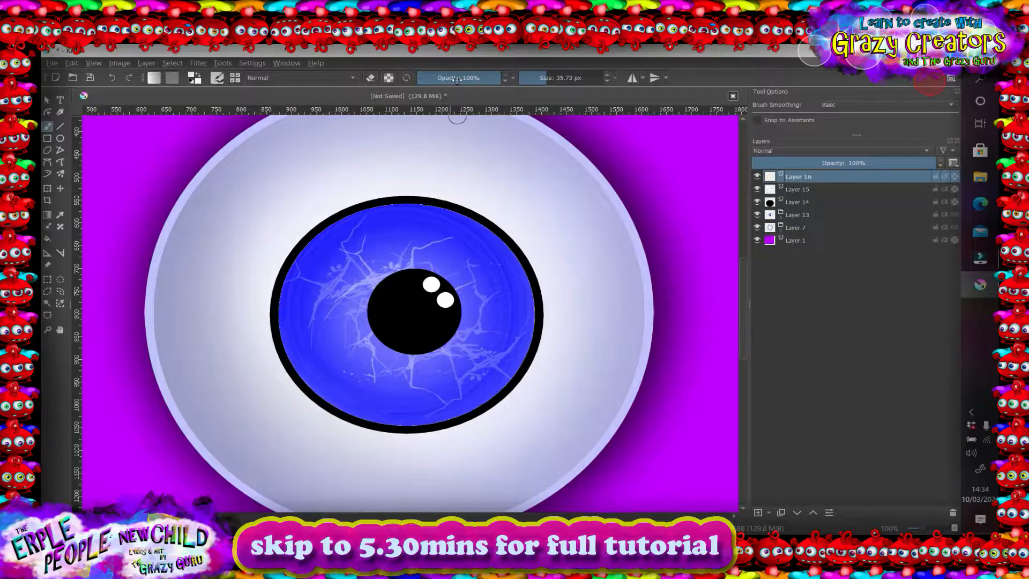
# Group Layer 16 and move Layers 15 and 14 up into the new group
pyautogui.scroll(-4, 666, 230)
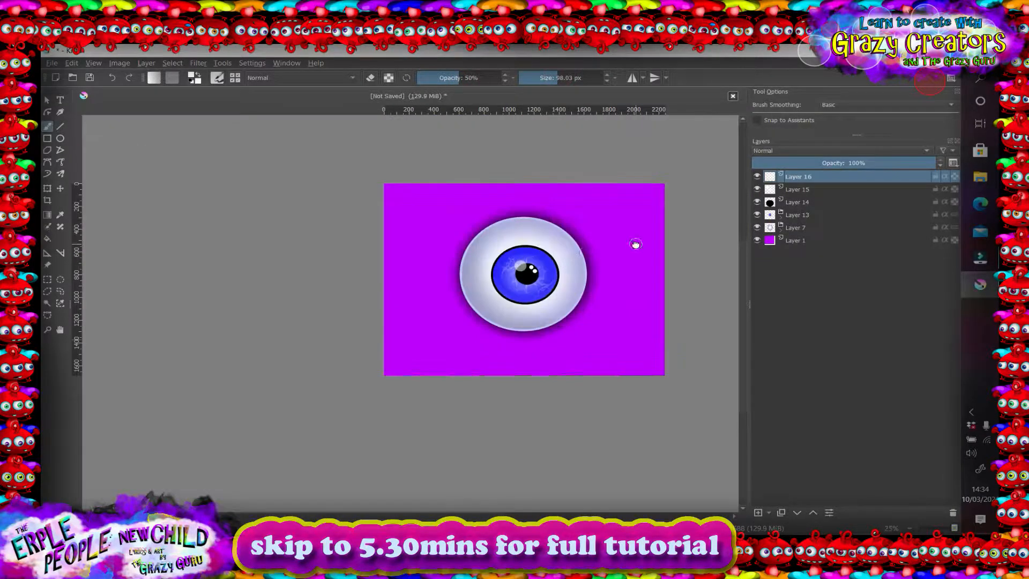
pyautogui.hotkey('ctrl', 'g')
pyautogui.click(797, 202)
pyautogui.click(813, 512)
pyautogui.click(797, 215)
pyautogui.click(813, 513)
# Rename the new group containing the black pupil and its highlights as pupil
pyautogui.click(798, 177)
pyautogui.doubleClick(800, 176)
pyautogui.write('p')
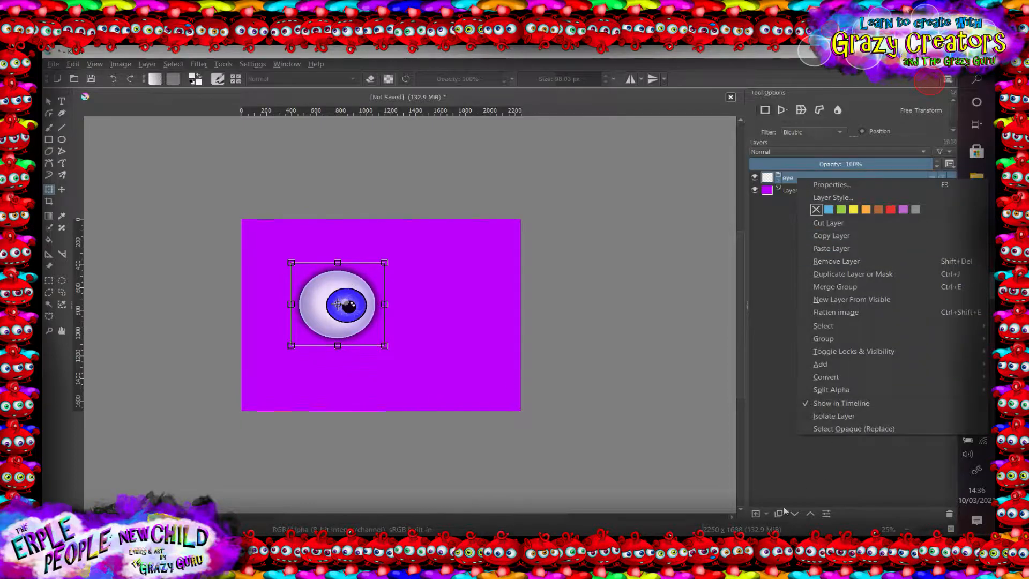
# Duplicate the eye group and move the copy beside the original to form a pair of eyes
pyautogui.click(844, 285)
pyautogui.hotkey('ctrl', 't')
pyautogui.moveTo(342, 300); pyautogui.dragTo(429, 289)
# Expand the copied eye group, reposition its lens, and select the layer above it
pyautogui.click(778, 181)
pyautogui.click(817, 203)
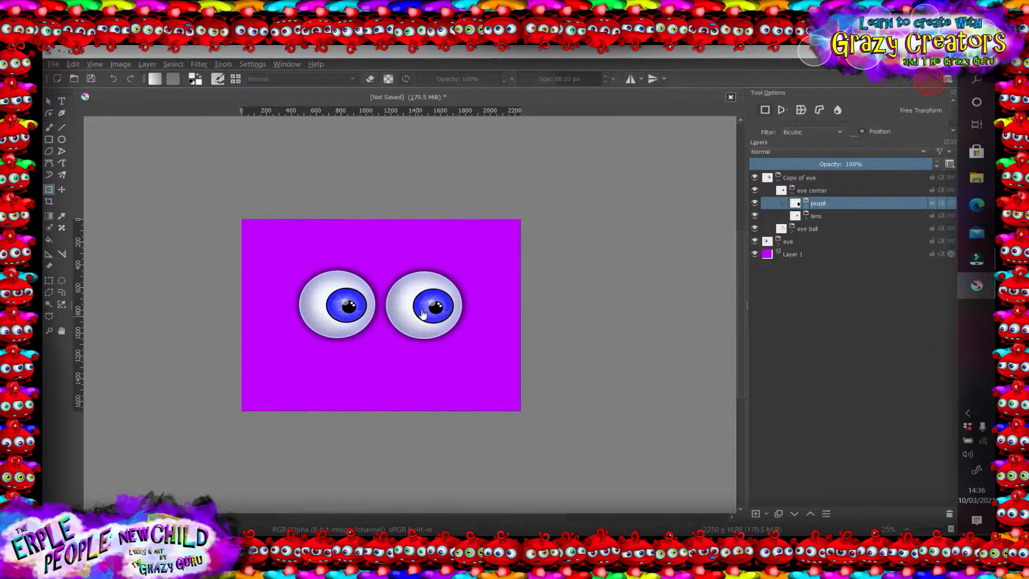
pyautogui.click(816, 216)
pyautogui.scroll(4, 482, 325)
pyautogui.moveTo(518, 250); pyautogui.dragTo(444, 287)
pyautogui.press('pageup')
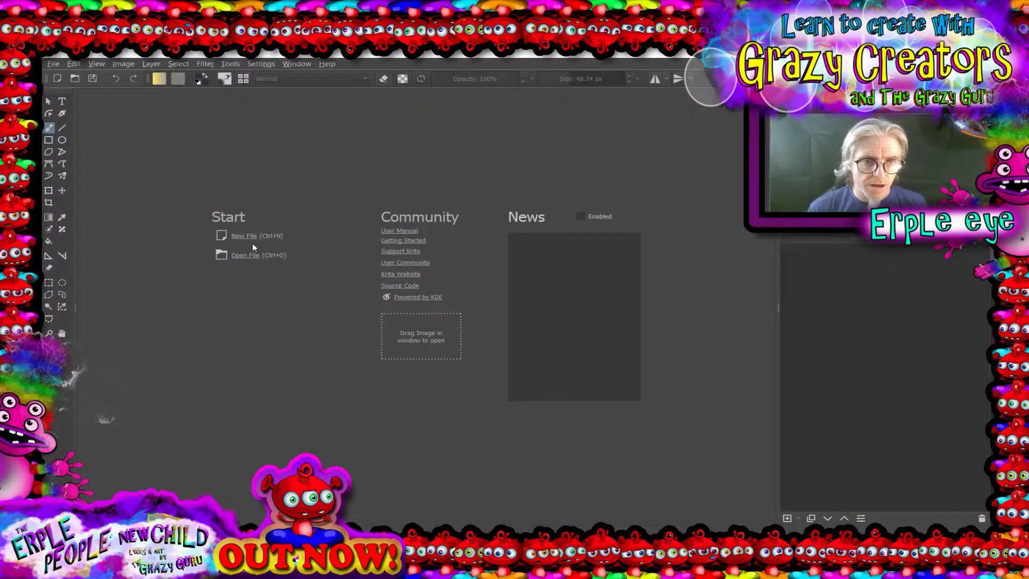
# Create a new document from the Design screen 4:3 template (2250x1680, 96dpi RGB, 8bit)
pyautogui.click(246, 236)
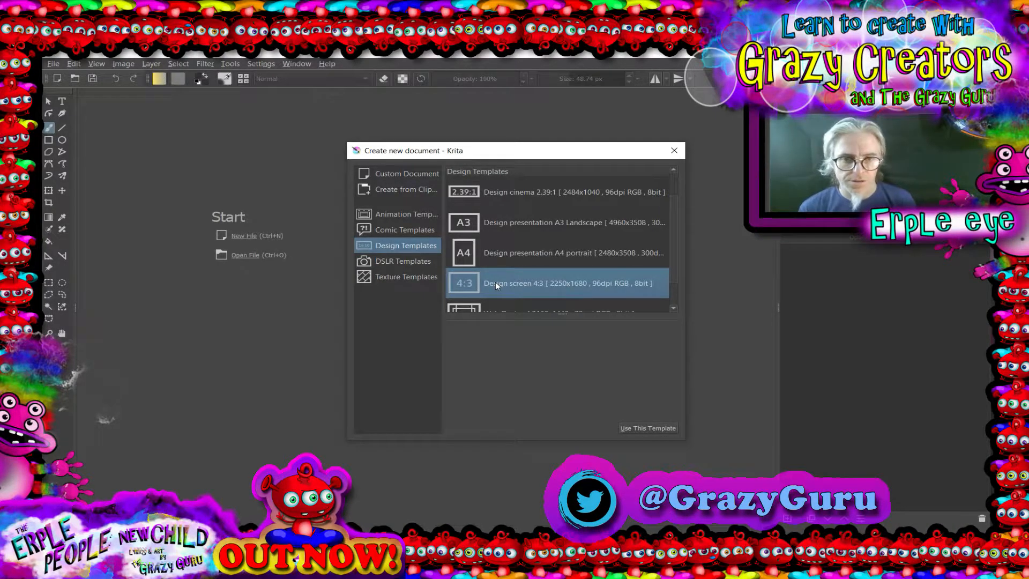
pyautogui.click(650, 428)
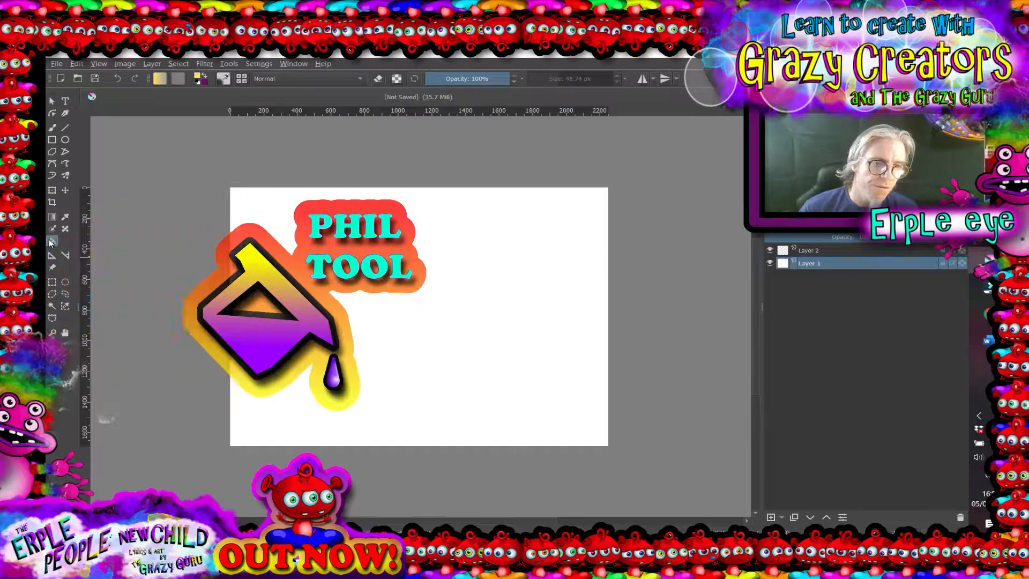
# Activate the Fill tool for Layer 1 and set the foreground colour to purple
pyautogui.click(51, 242)
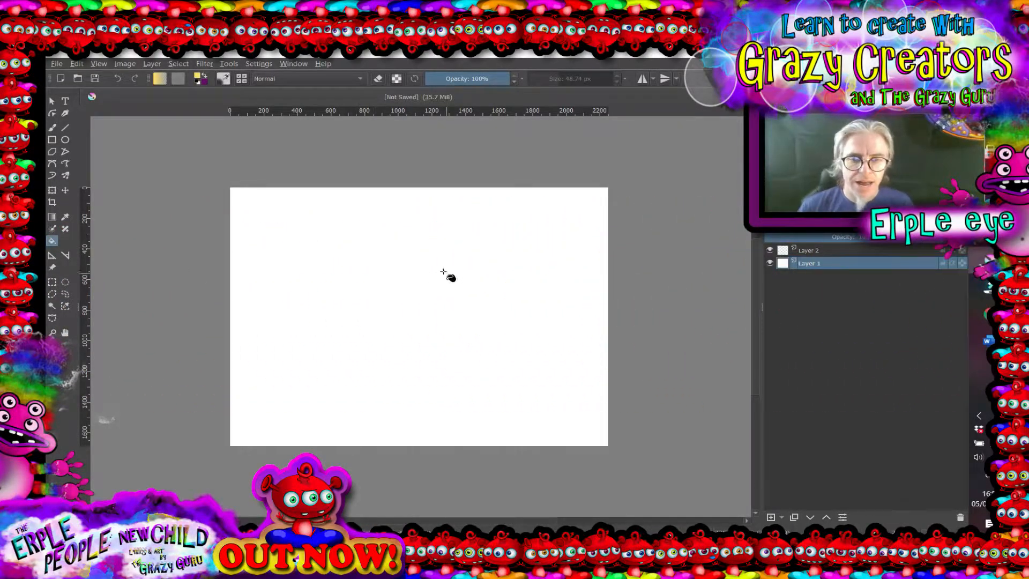
pyautogui.rightClick(415, 272)
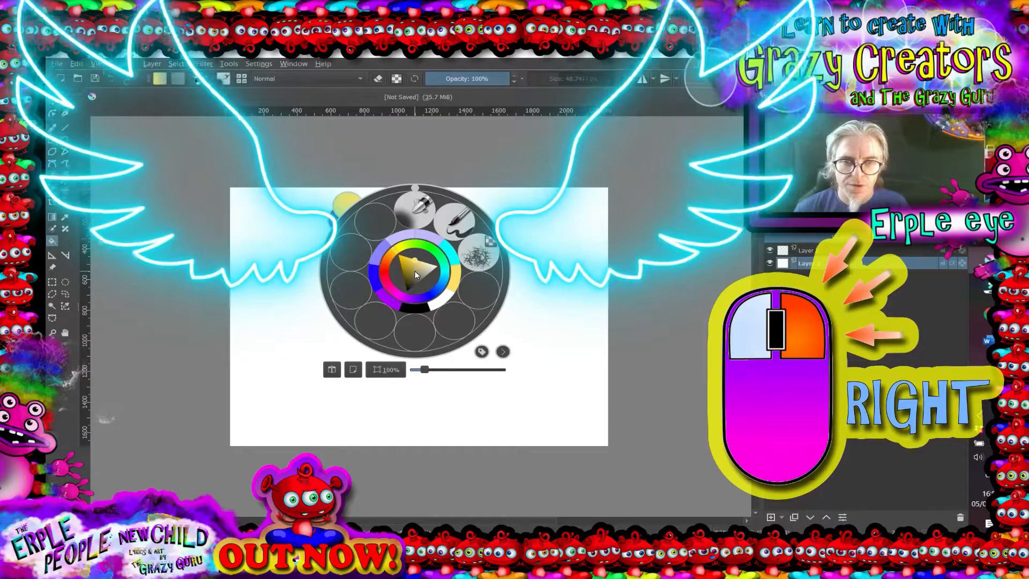
pyautogui.click(407, 301)
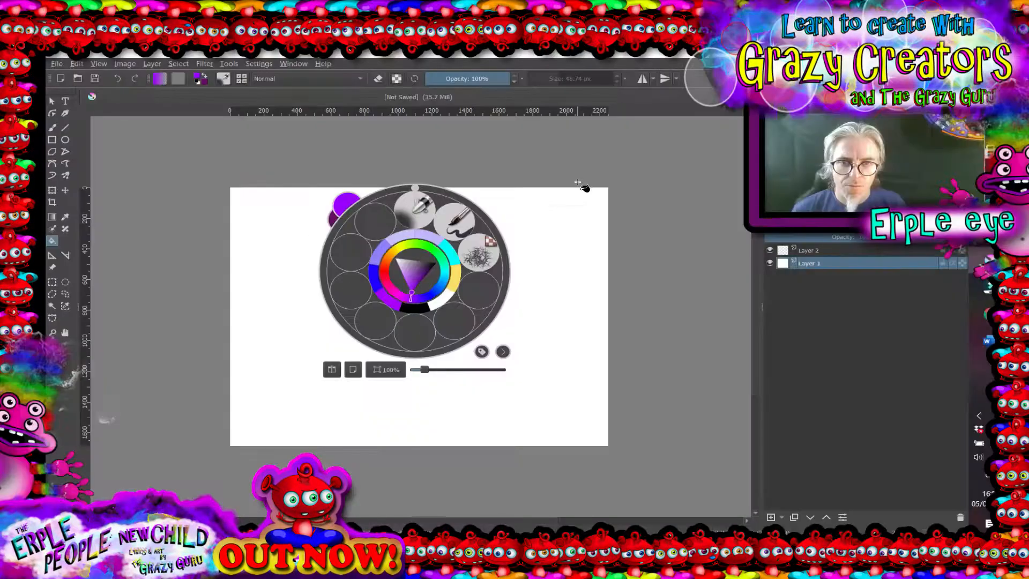
pyautogui.click(577, 182)
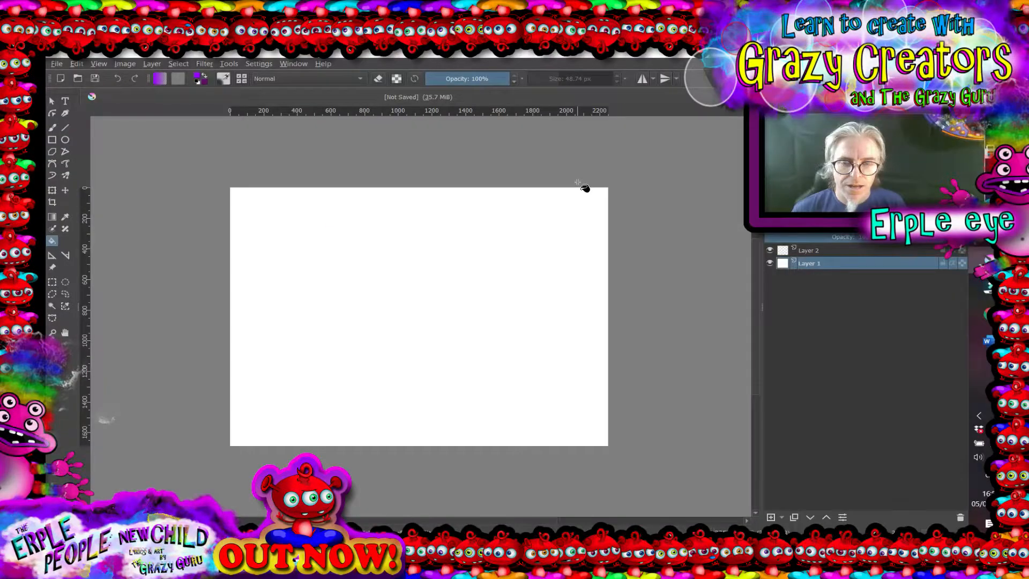
# Fill the whole canvas of Layer 1 with the purple foreground colour
pyautogui.click(417, 282)
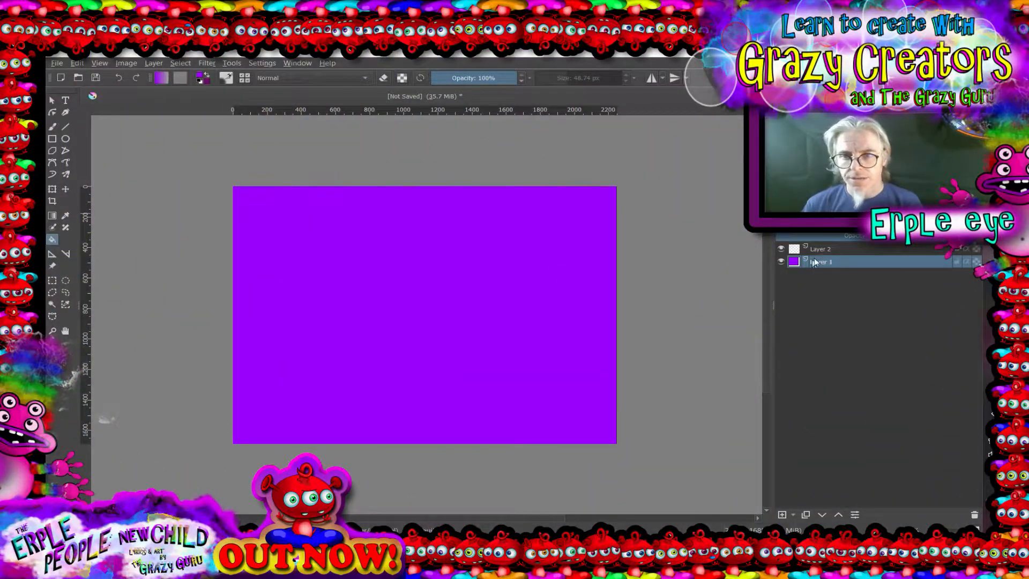
# Ready Layer 2 for freehand painting with the hard ink-style brush preset and the Freehand Brush tool
pyautogui.click(815, 248)
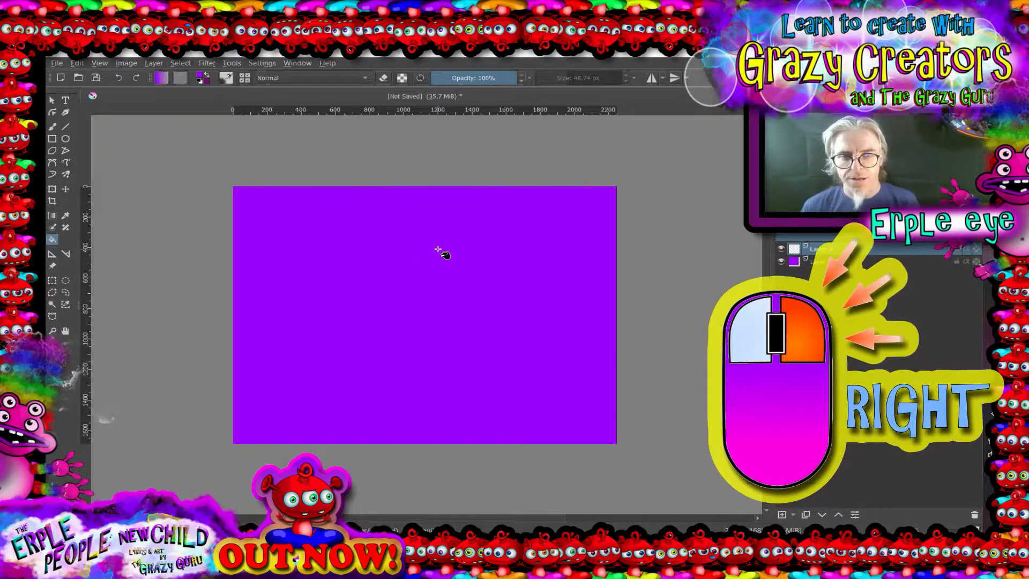
pyautogui.rightClick(438, 249)
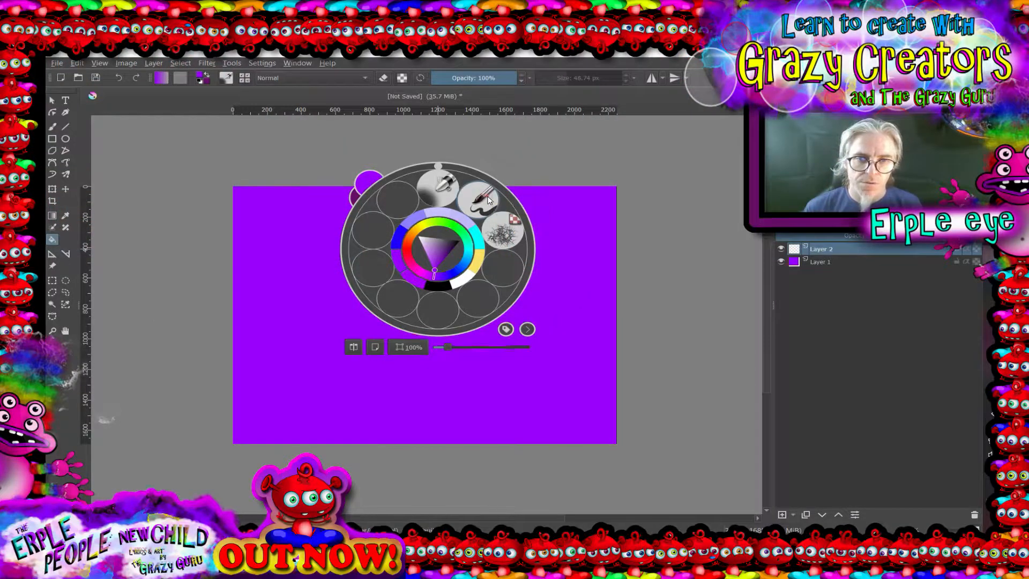
pyautogui.click(487, 200)
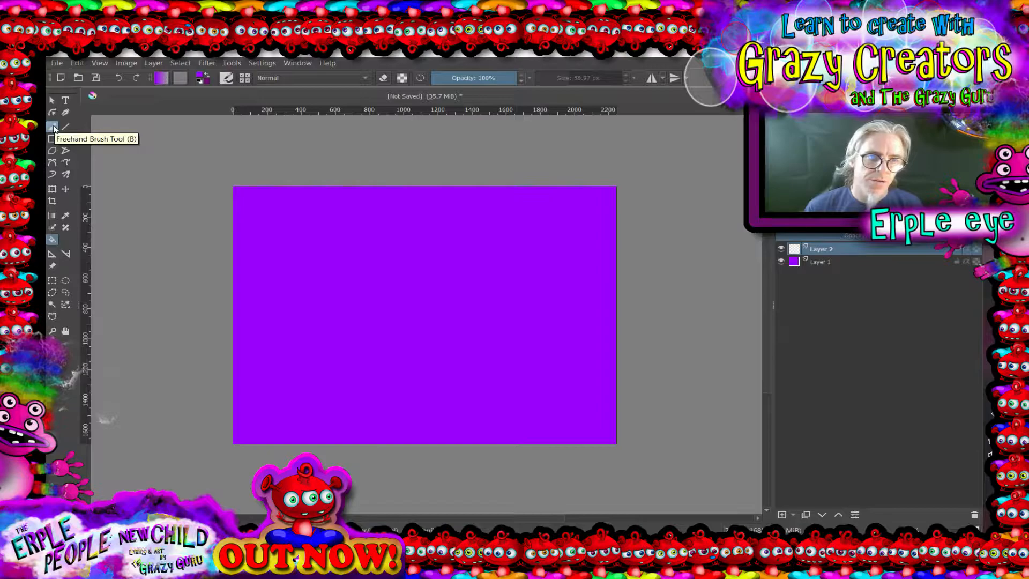
pyautogui.click(53, 127)
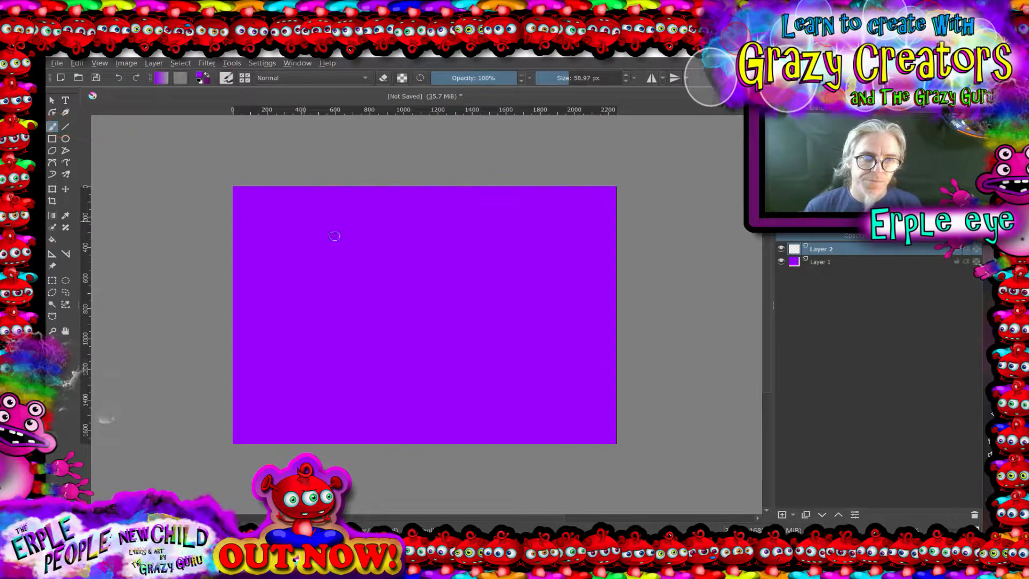
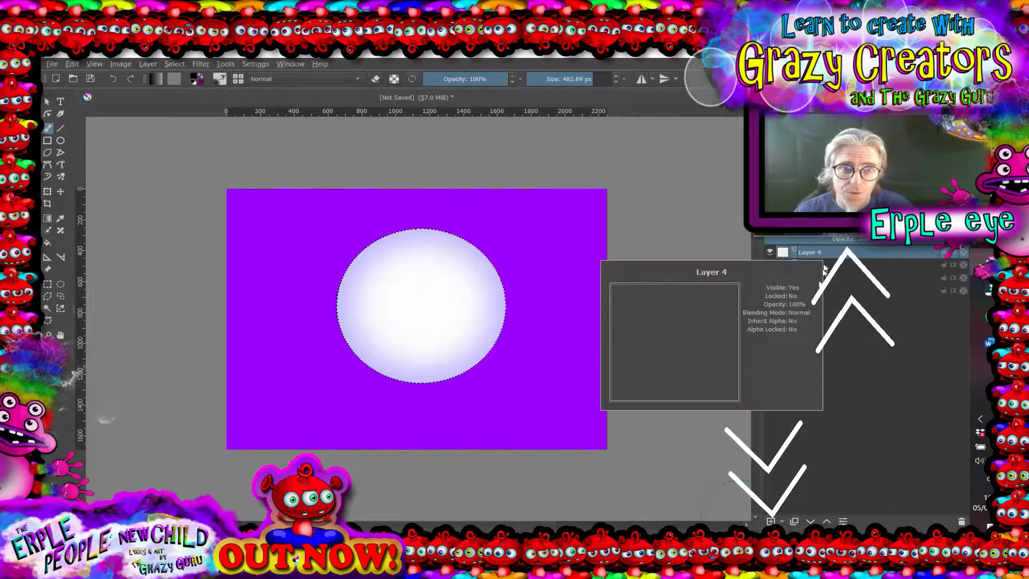
# Shade the inner edge of the eyeball selection on Layer 4 with the black Airbrush_Soft brush at 482.69 px and 10% opacity, undoing an unwanted stroke
pyautogui.rightClick(439, 234)
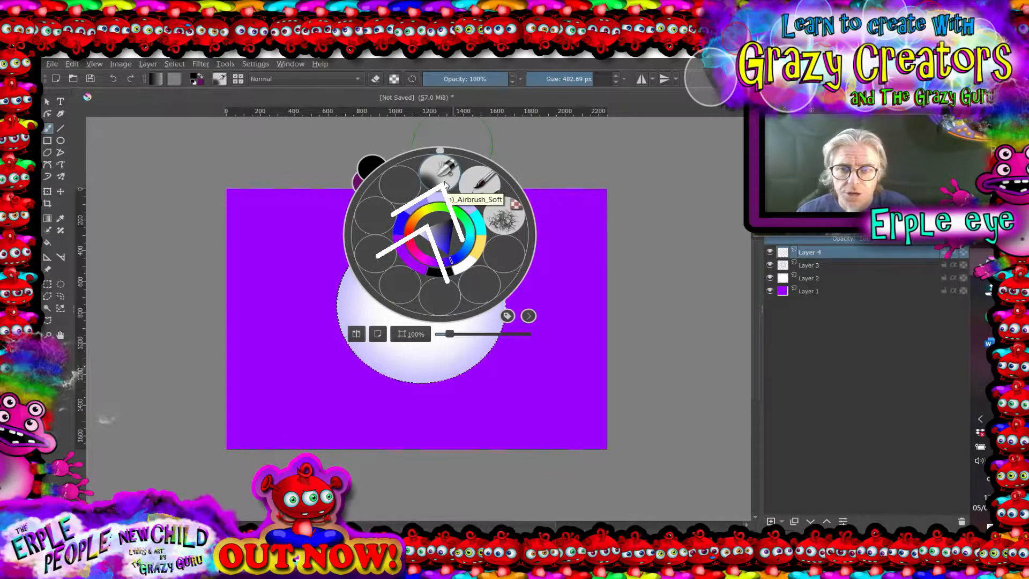
pyautogui.click(444, 183)
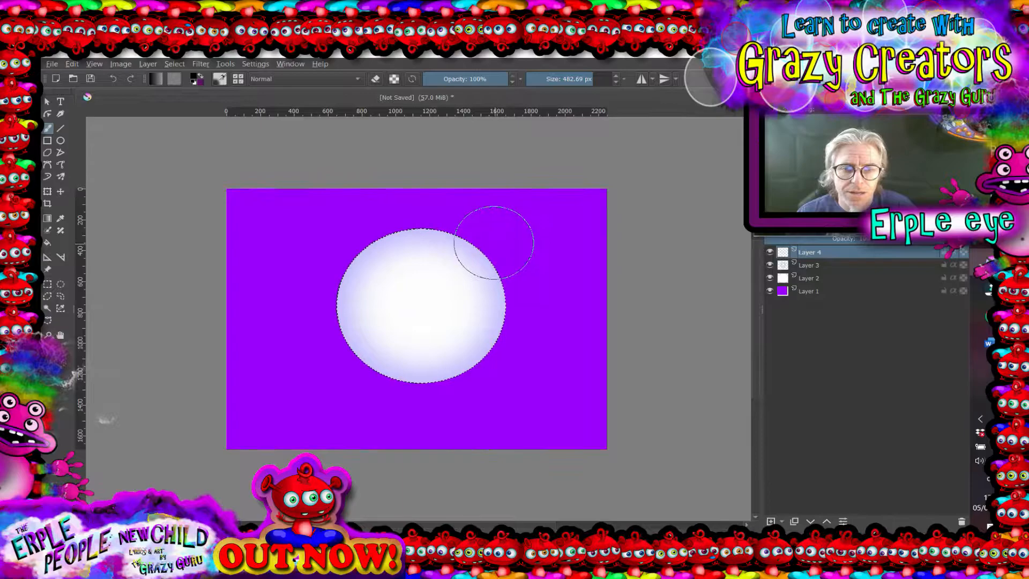
pyautogui.rightClick(394, 160)
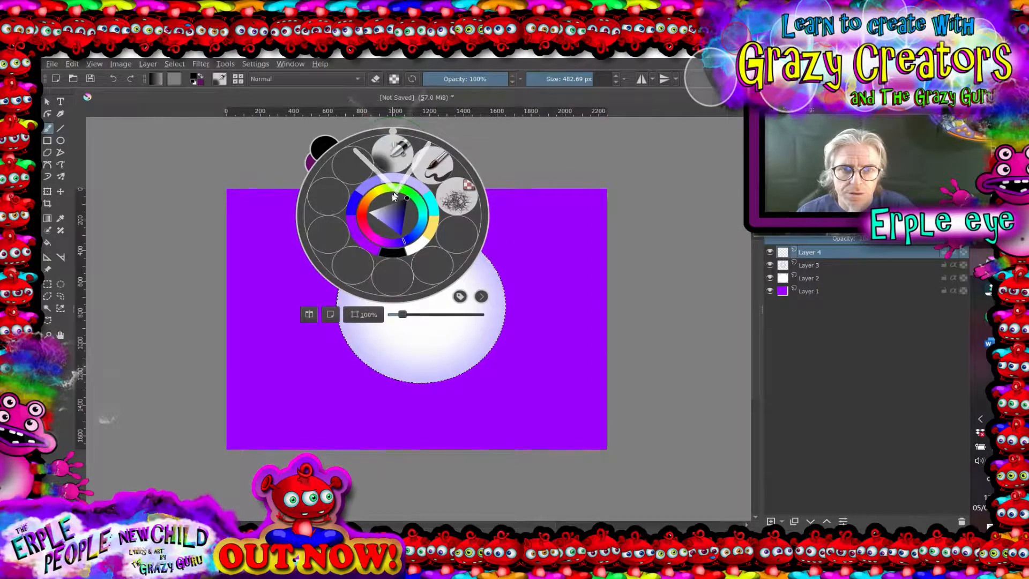
pyautogui.click(395, 251)
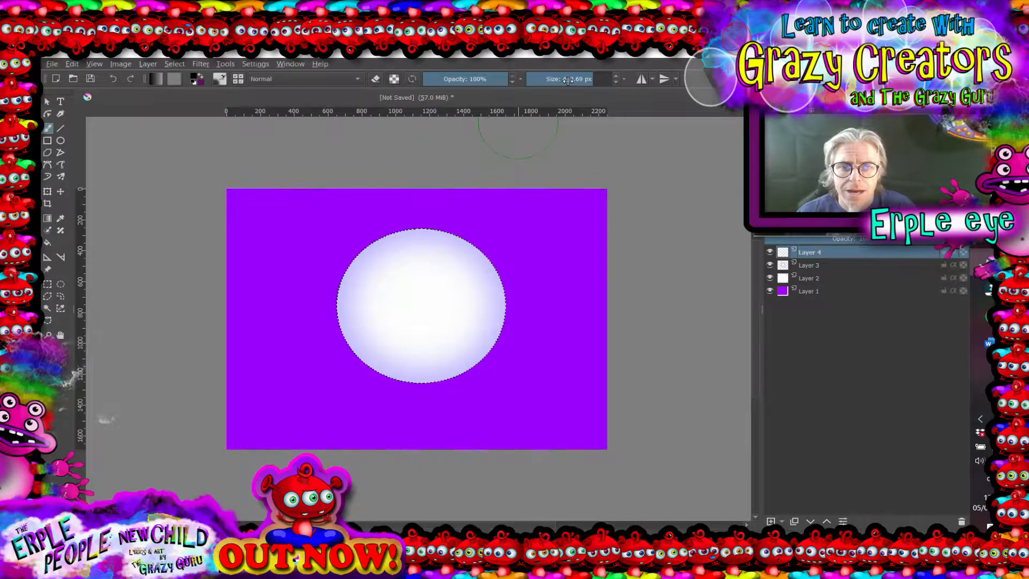
pyautogui.moveTo(606, 79); pyautogui.dragTo(572, 80)
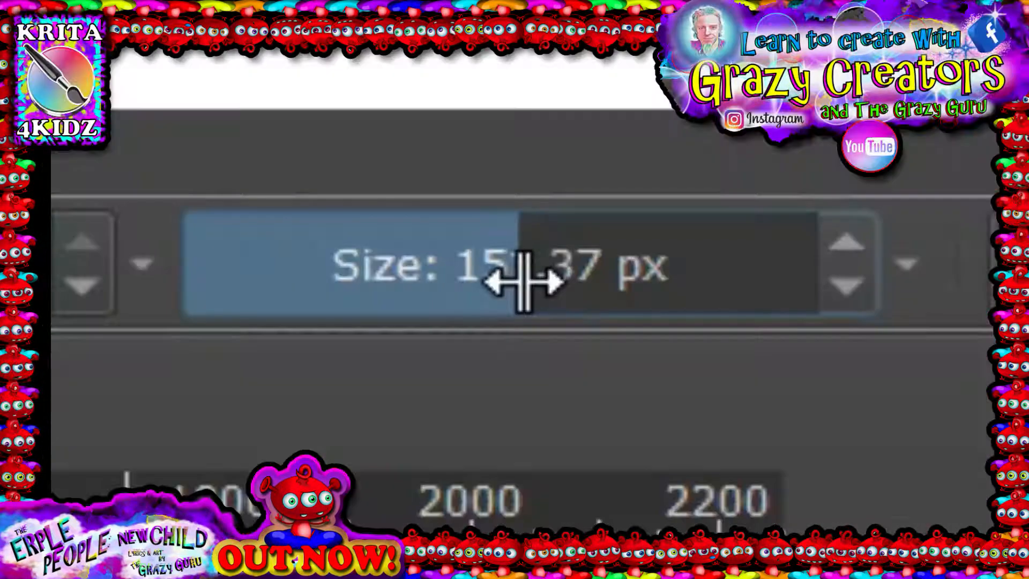
pyautogui.moveTo(523, 281); pyautogui.dragTo(682, 328)
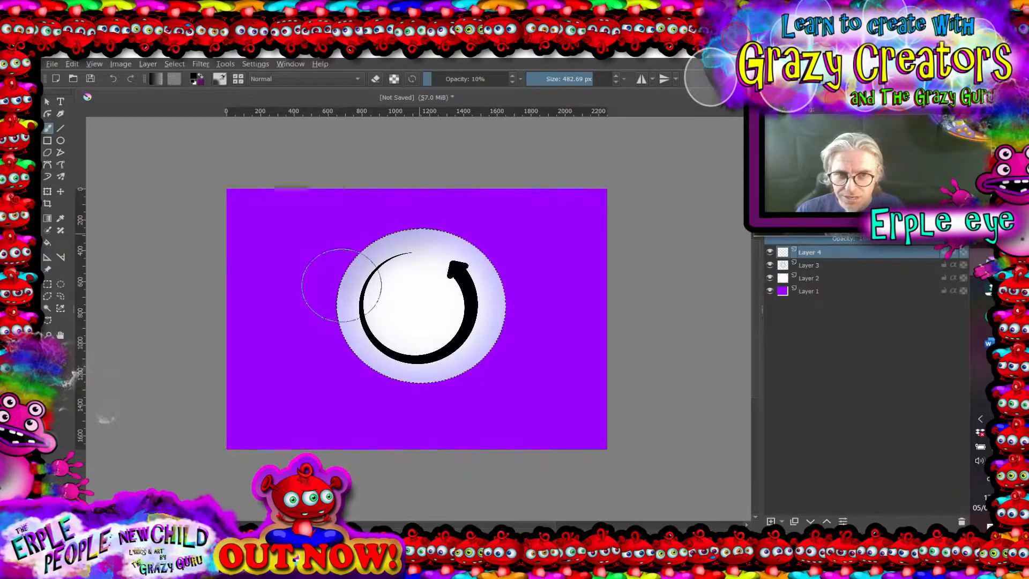
pyautogui.hotkey('ctrl', 'z')
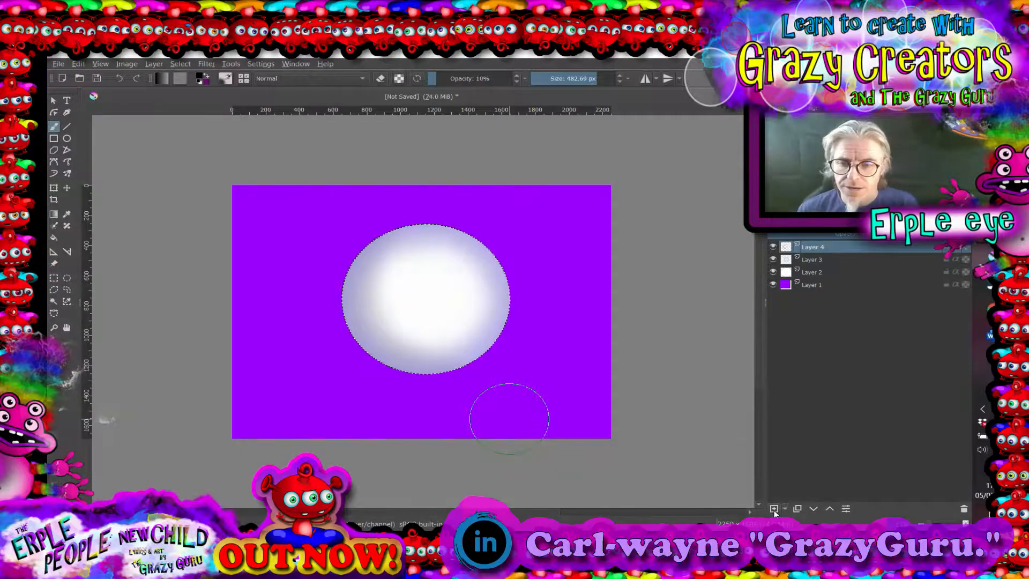
# Clear the selection and draw a soft black ellipse over the eyeball on a new layer at 100% opacity
pyautogui.click(773, 508)
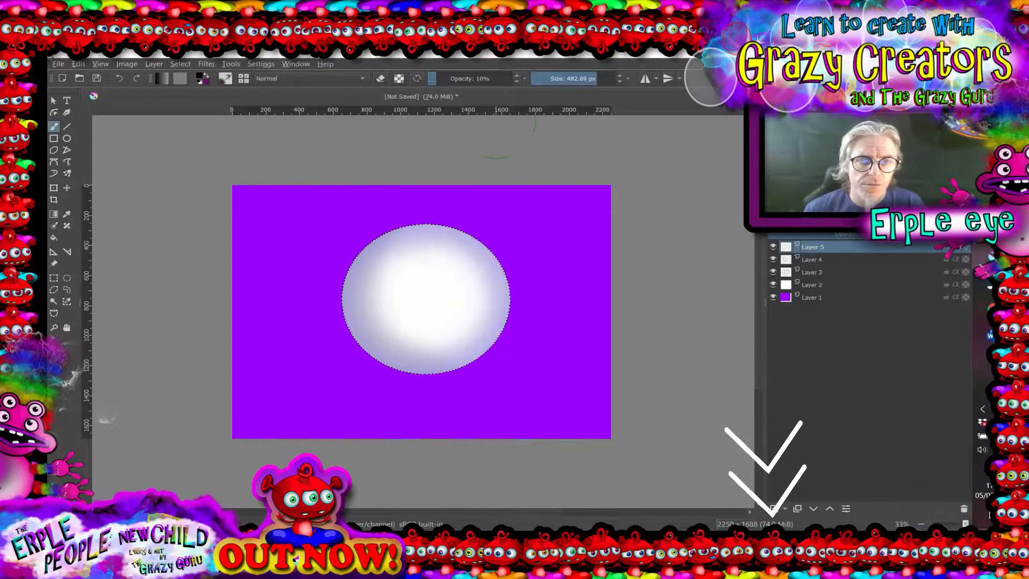
pyautogui.click(180, 64)
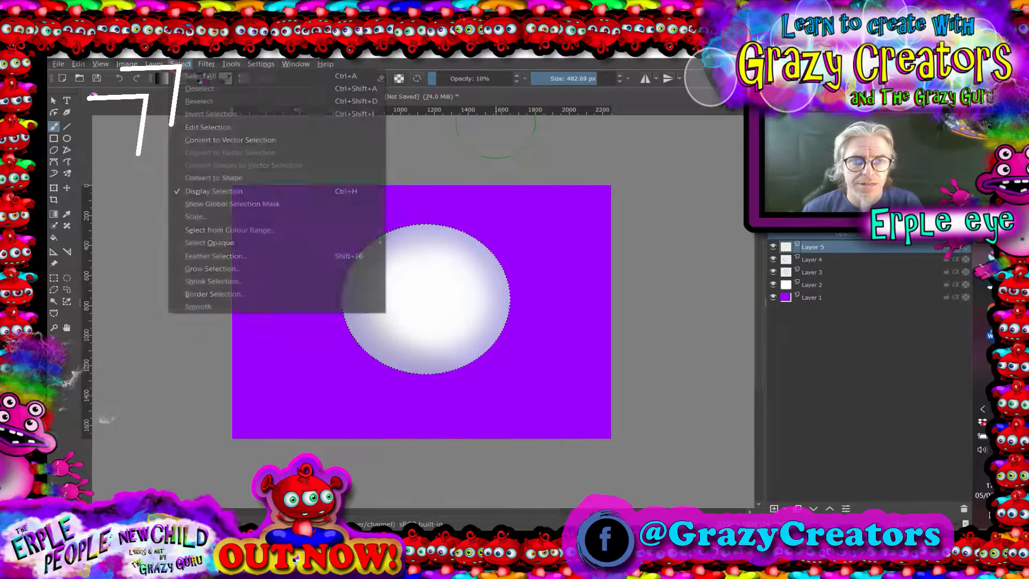
pyautogui.click(198, 88)
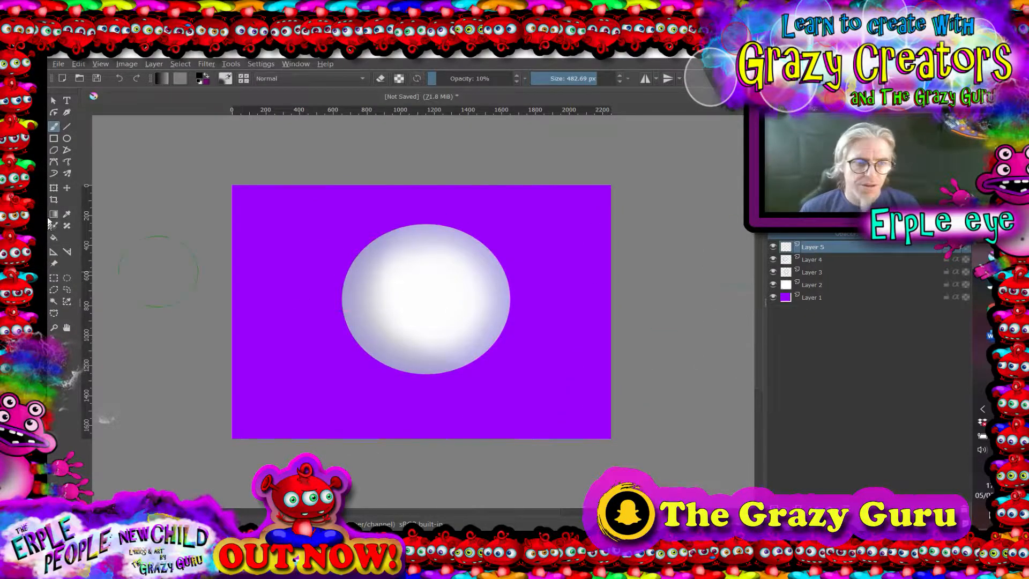
pyautogui.click(66, 140)
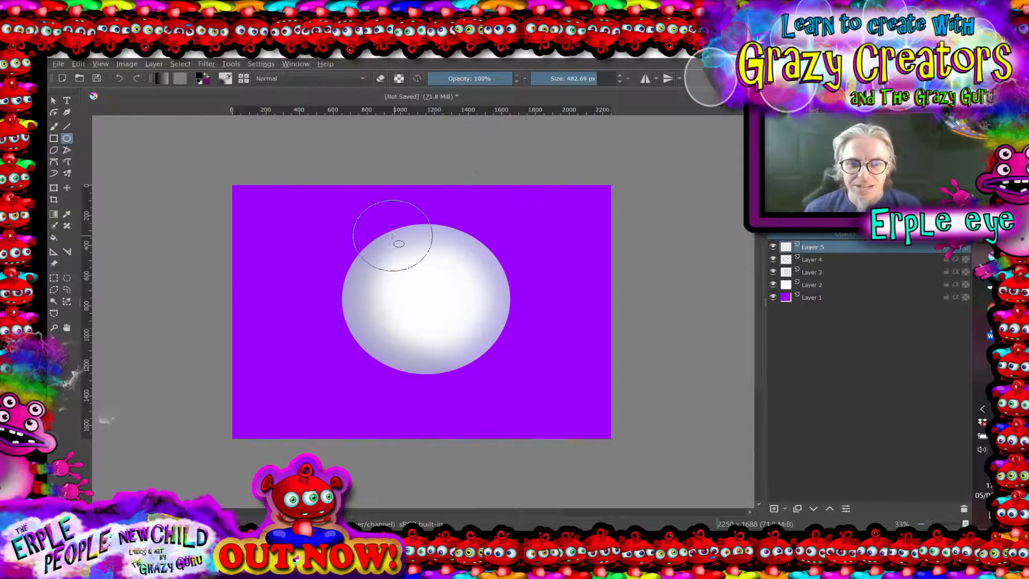
pyautogui.moveTo(372, 251)
pyautogui.mouseDown()
pyautogui.moveTo(455, 310)
pyautogui.moveTo(473, 340)
pyautogui.mouseUp()
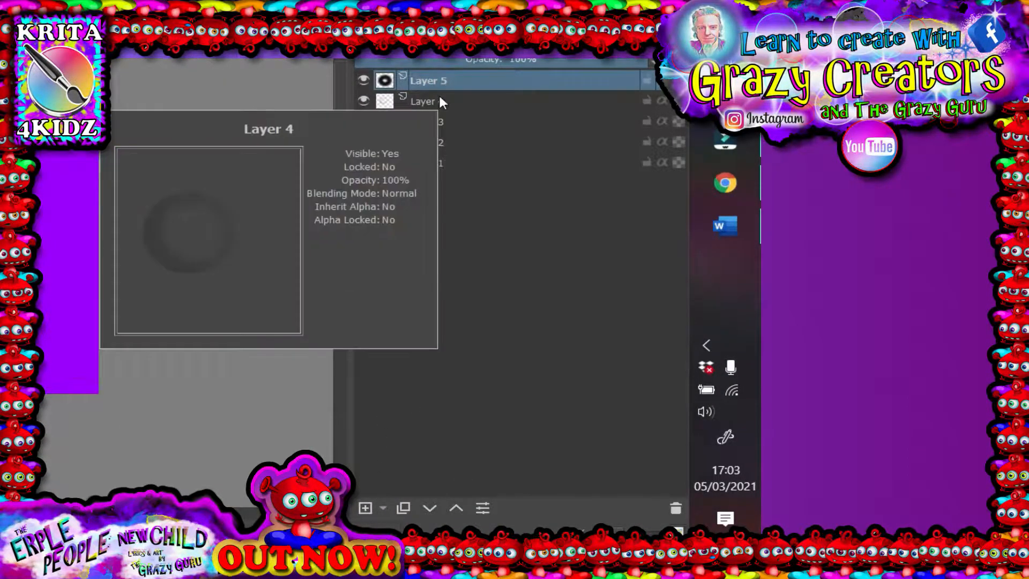
# Move Layer 5 down the layer stack to sit between Layer 2 and Layer 1
pyautogui.moveTo(427, 139)
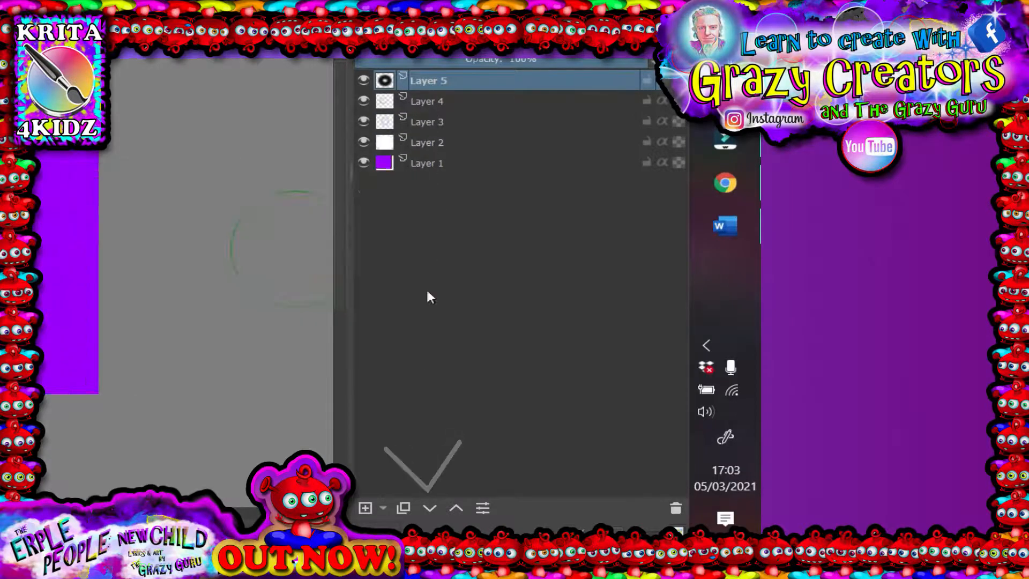
pyautogui.click(431, 509)
pyautogui.click(431, 509)
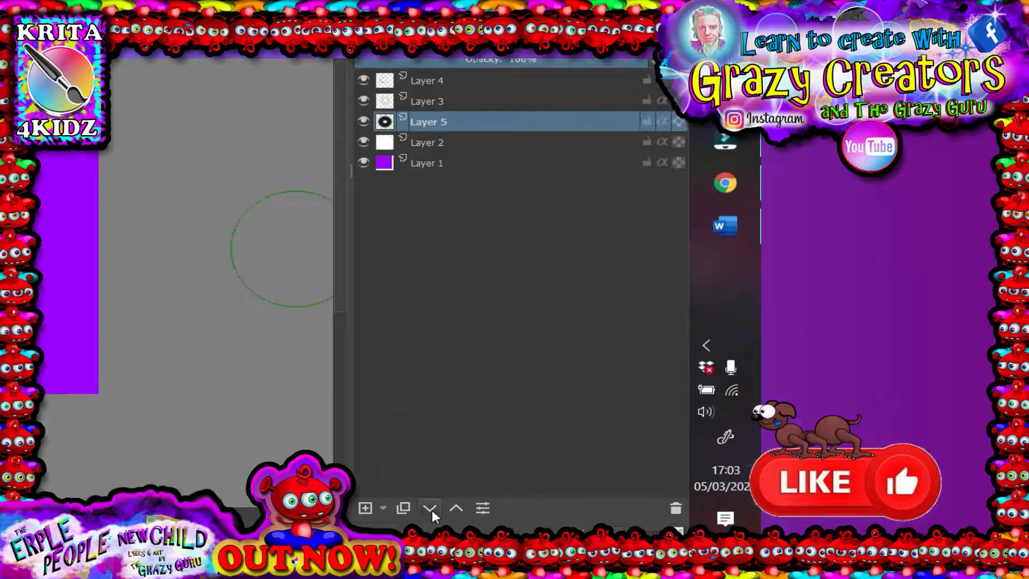
pyautogui.click(432, 510)
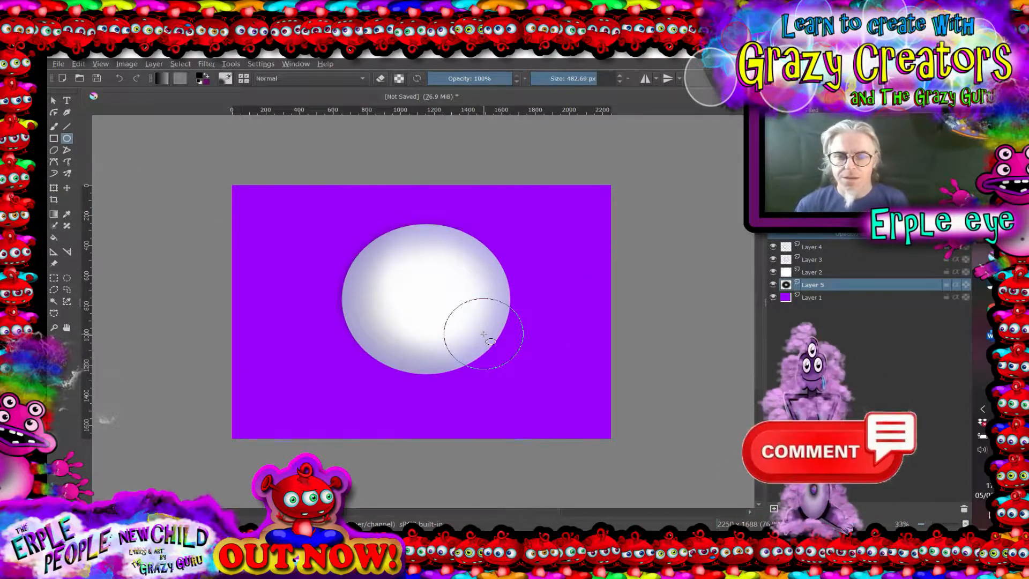
# Transform the black shadow ellipse on Layer 5, stretching all four sides slightly beyond the eyeball, and commit it by selecting Layer 2
pyautogui.click(54, 189)
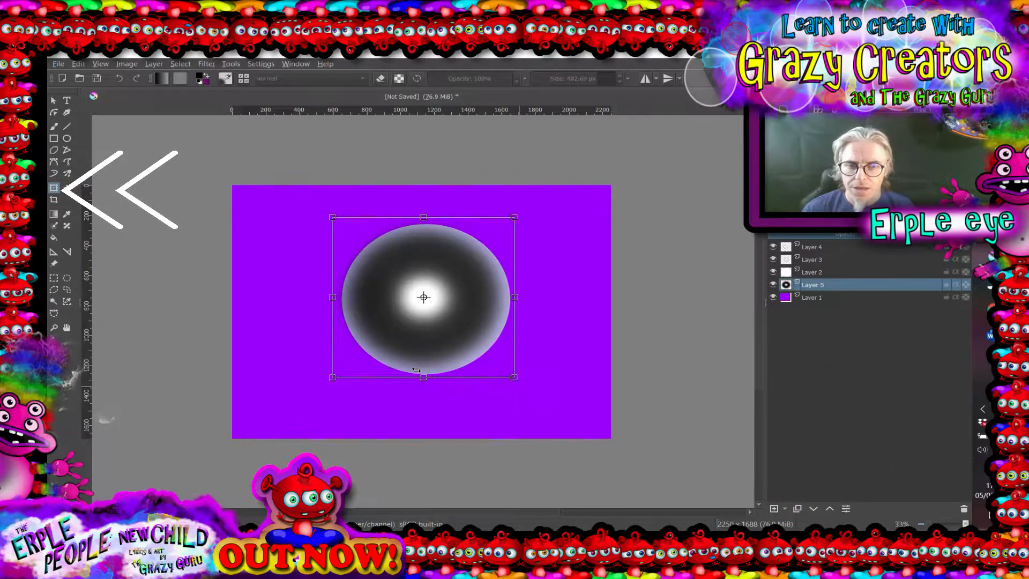
pyautogui.moveTo(425, 377); pyautogui.dragTo(425, 385)
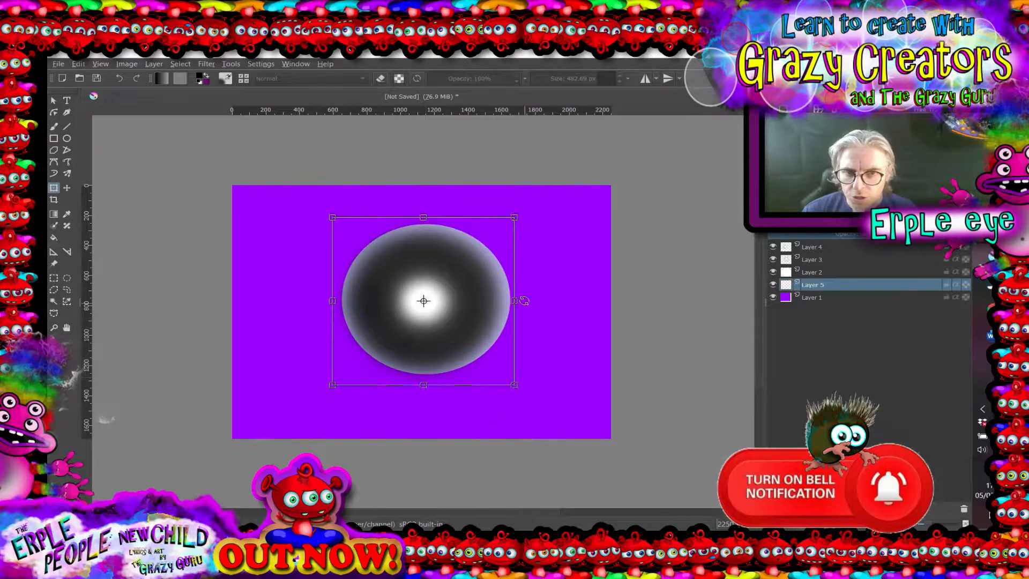
pyautogui.press('Return')
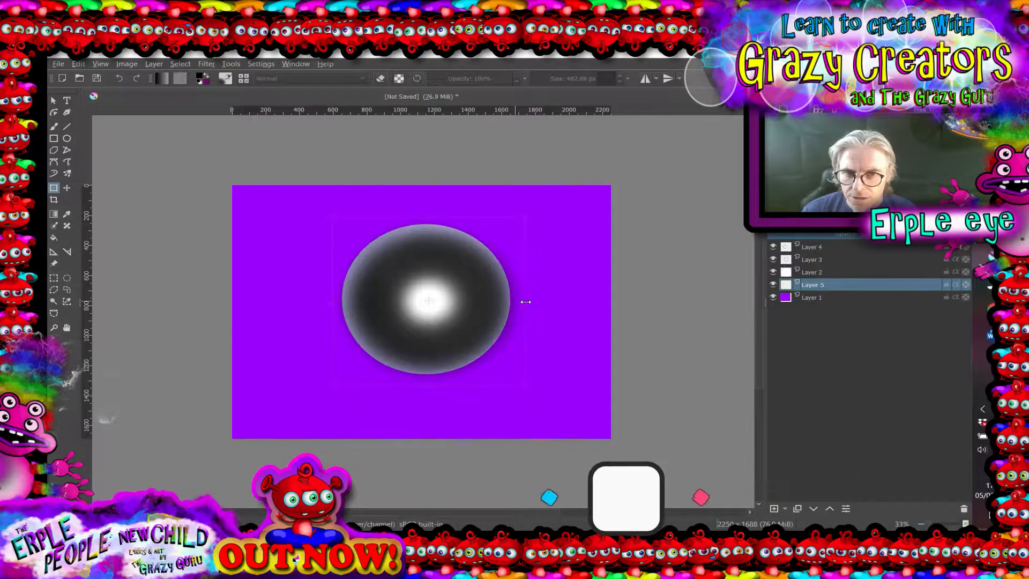
pyautogui.moveTo(432, 215); pyautogui.dragTo(432, 211)
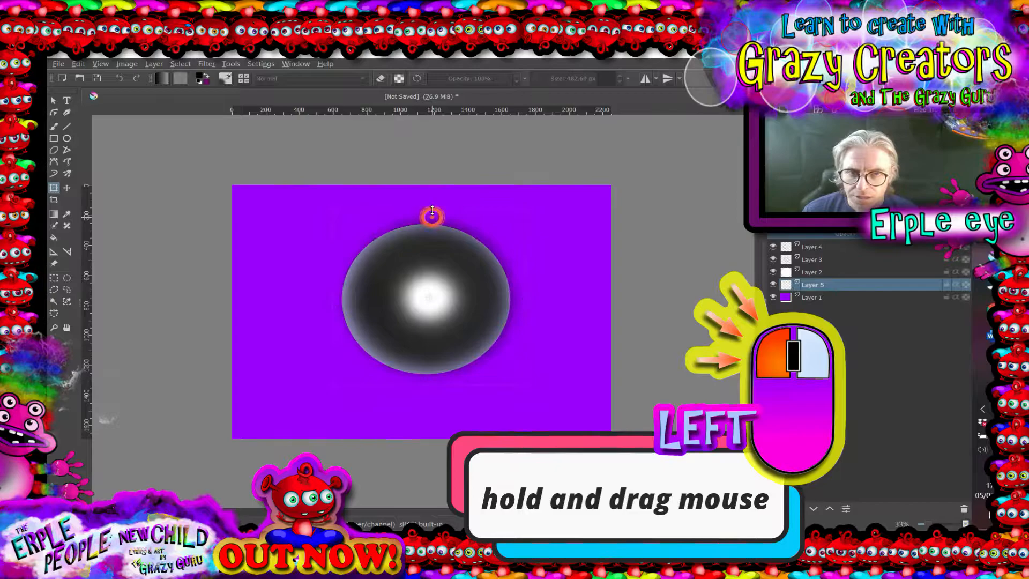
pyautogui.moveTo(332, 298); pyautogui.dragTo(325, 298)
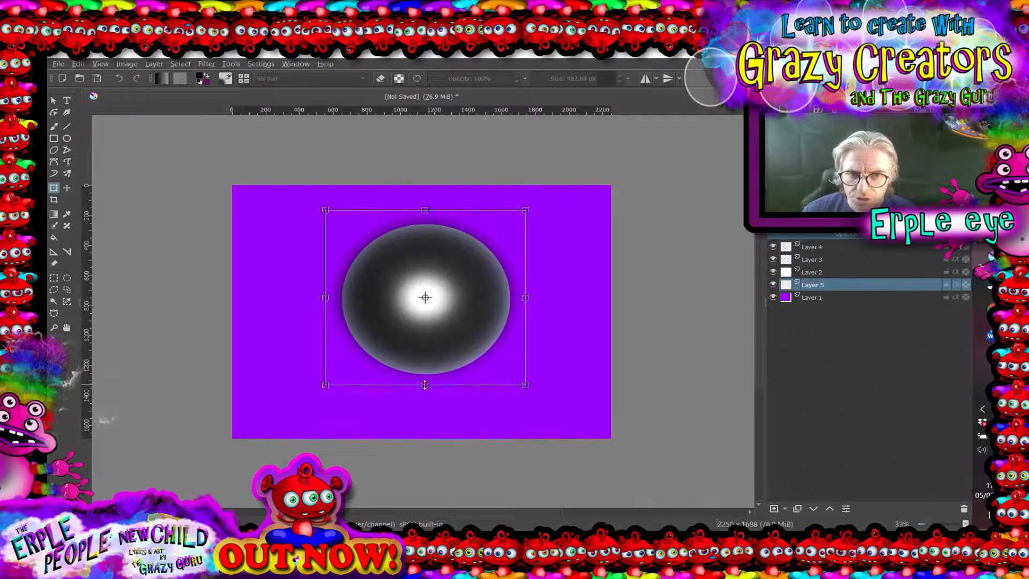
pyautogui.moveTo(423, 386); pyautogui.dragTo(423, 392)
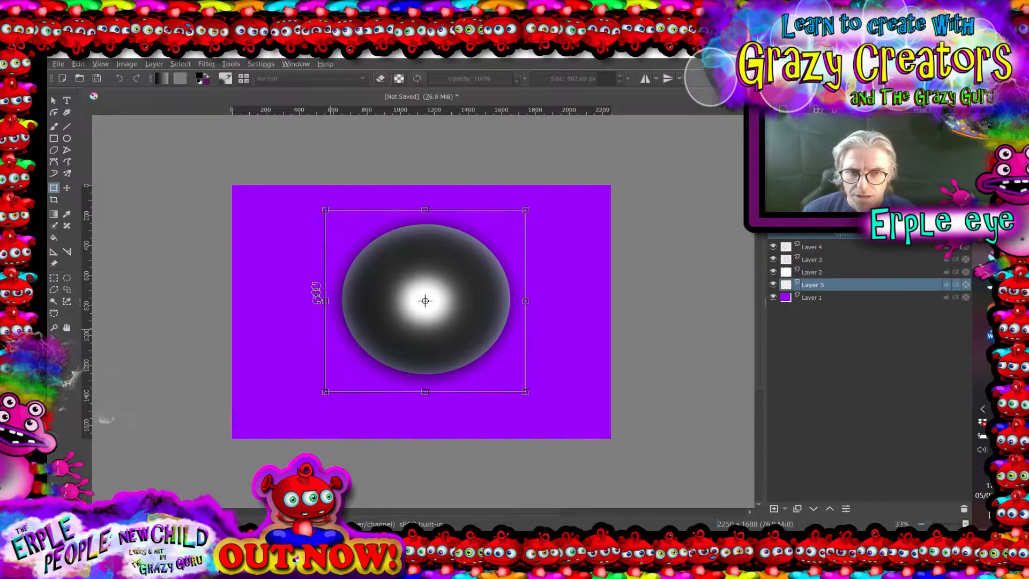
pyautogui.click(809, 272)
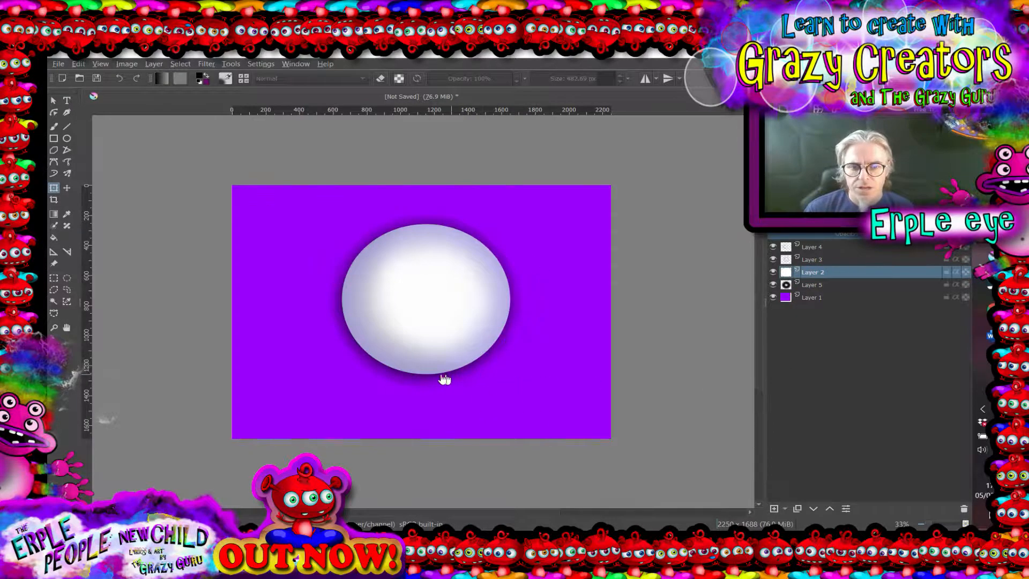
# Transform the Layer 5 shadow again, stretching its upper-right and lower-left corners slightly outward
pyautogui.click(855, 284)
pyautogui.click(436, 285)
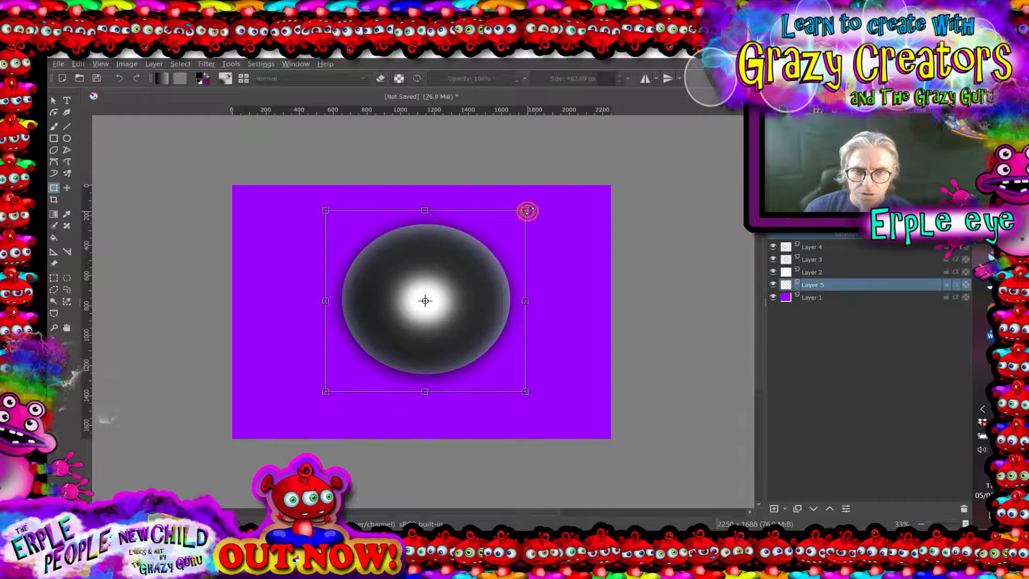
pyautogui.moveTo(527, 210); pyautogui.dragTo(533, 208)
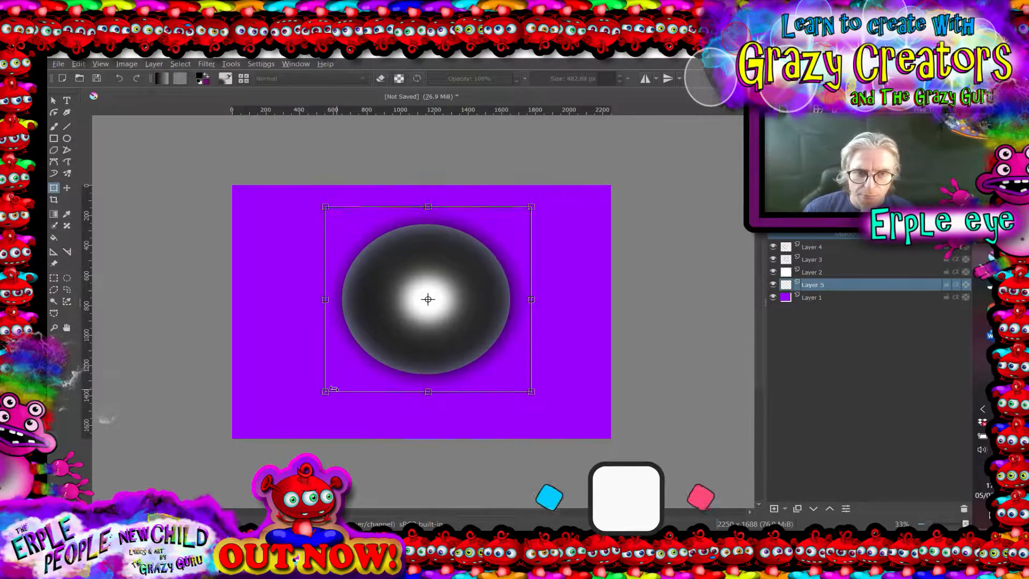
pyautogui.click(323, 393)
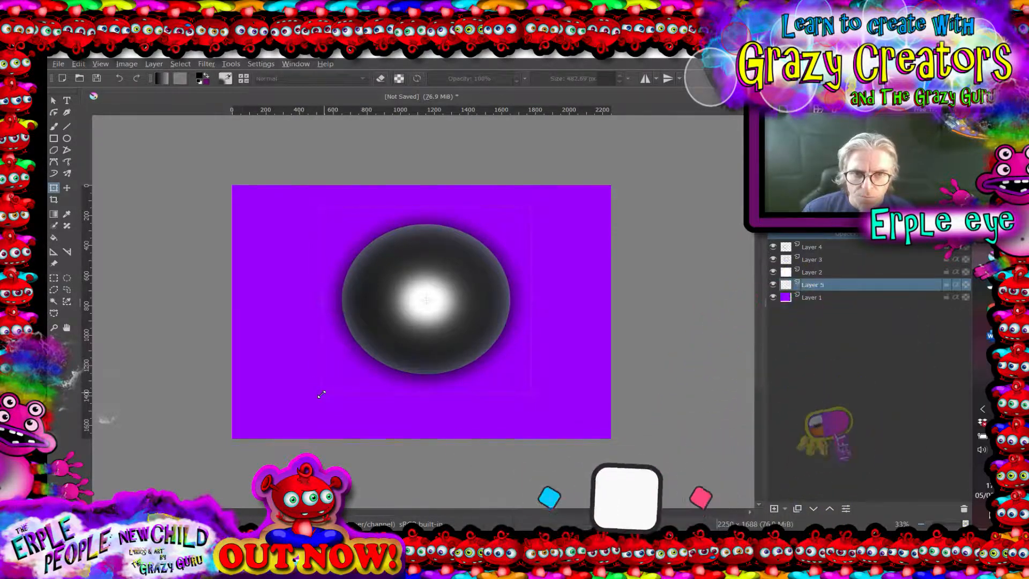
# Add a new layer above Layer 4 and choose the ink paintbrush preset for the Ellipse tool
pyautogui.click(813, 247)
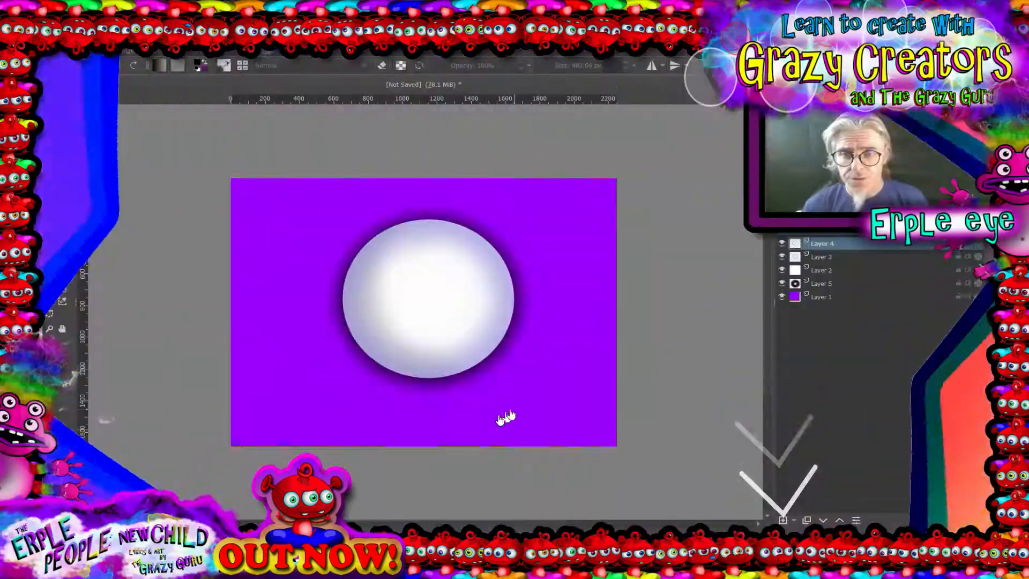
pyautogui.click(782, 520)
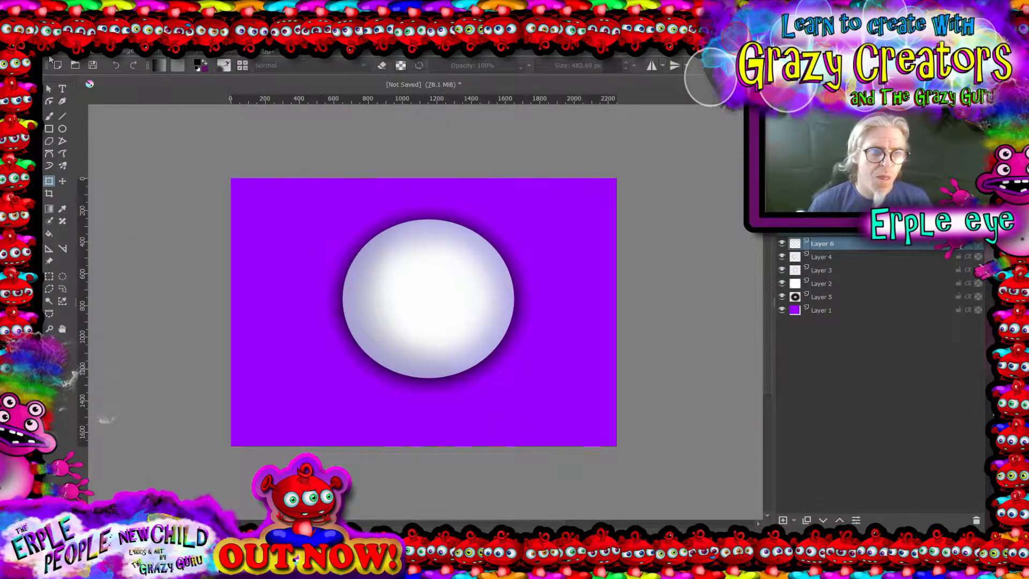
pyautogui.click(63, 129)
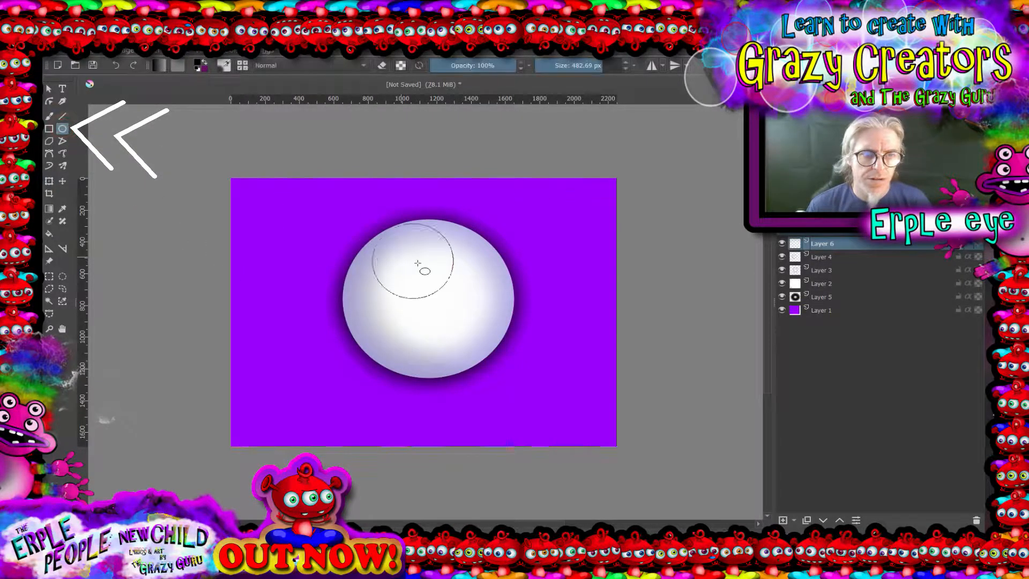
pyautogui.rightClick(418, 234)
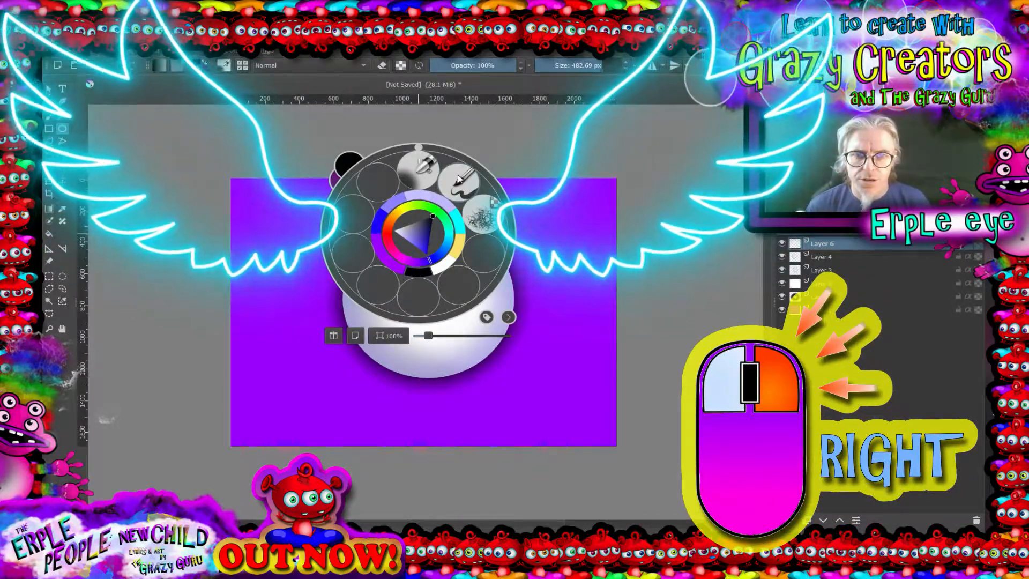
pyautogui.click(471, 178)
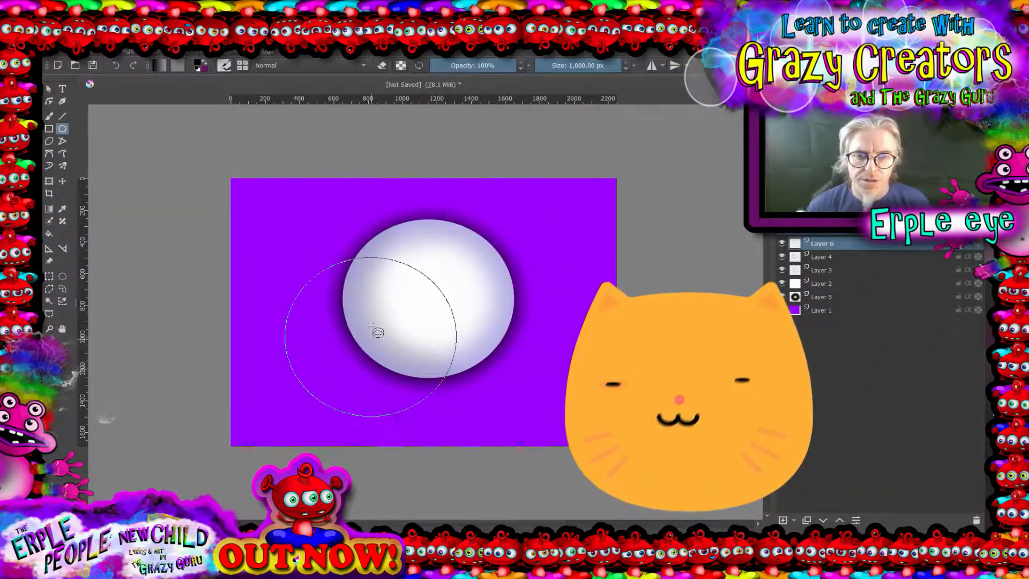
# Draw an ellipse outline just inside the eyeball's edge in pale lavender with a 20.90 px brush
pyautogui.rightClick(388, 268)
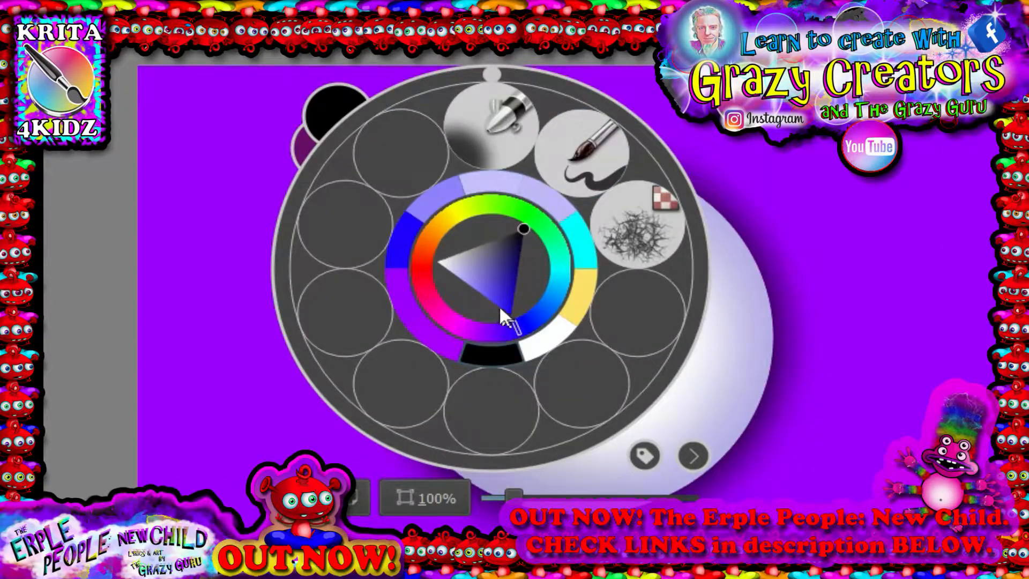
pyautogui.click(474, 288)
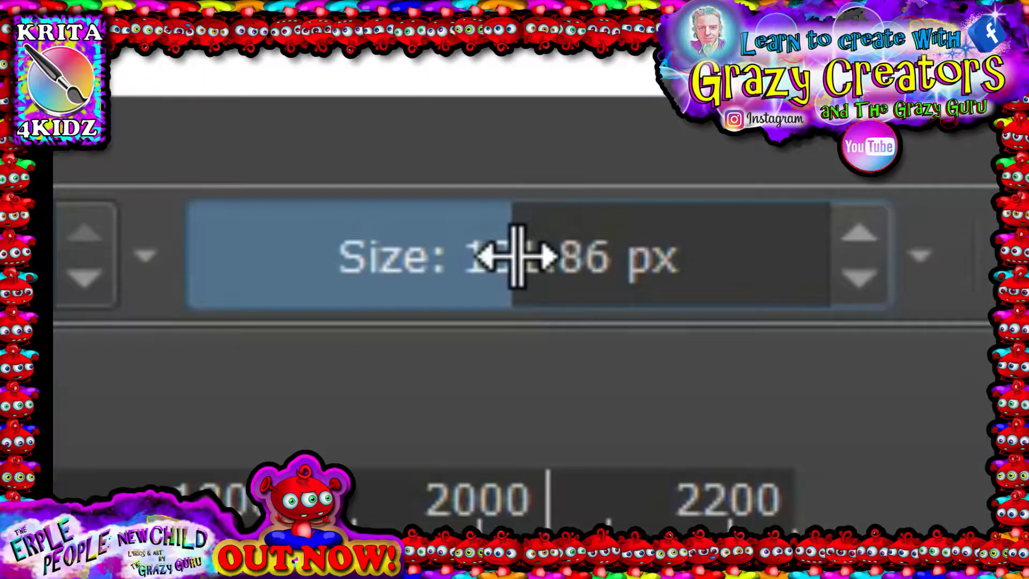
pyautogui.moveTo(517, 257)
pyautogui.mouseDown()
pyautogui.moveTo(397, 287)
pyautogui.moveTo(362, 301)
pyautogui.moveTo(369, 310)
pyautogui.mouseUp()
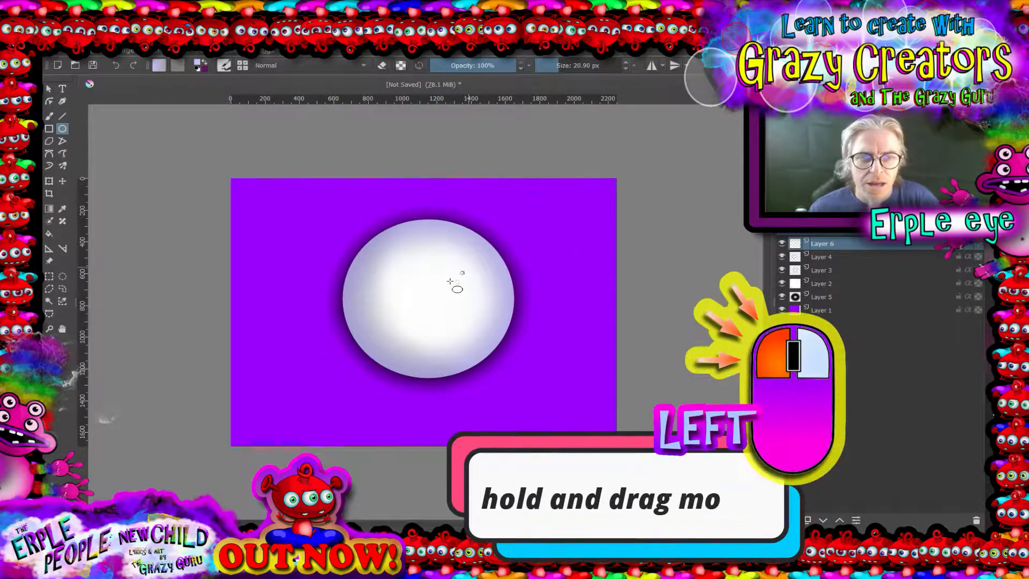
pyautogui.moveTo(373, 240); pyautogui.dragTo(516, 374)
# Transform the lavender outline on Layer 6, stretching all four sides to the eyeball's edge, and commit it by selecting Layer 4
pyautogui.hotkey('ctrl', 't')
pyautogui.moveTo(443, 240); pyautogui.dragTo(436, 222)
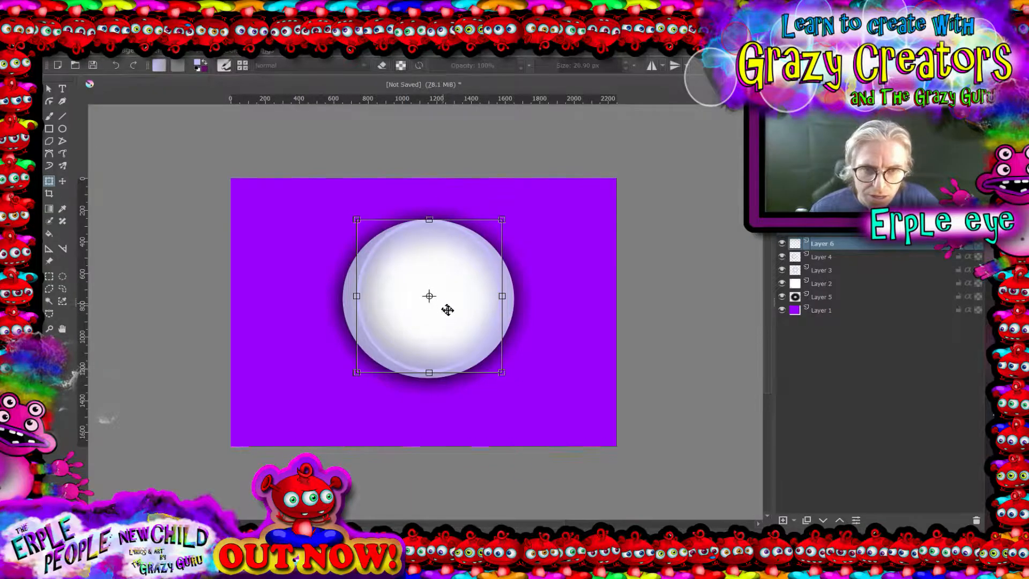
pyautogui.scroll(3, 447, 309)
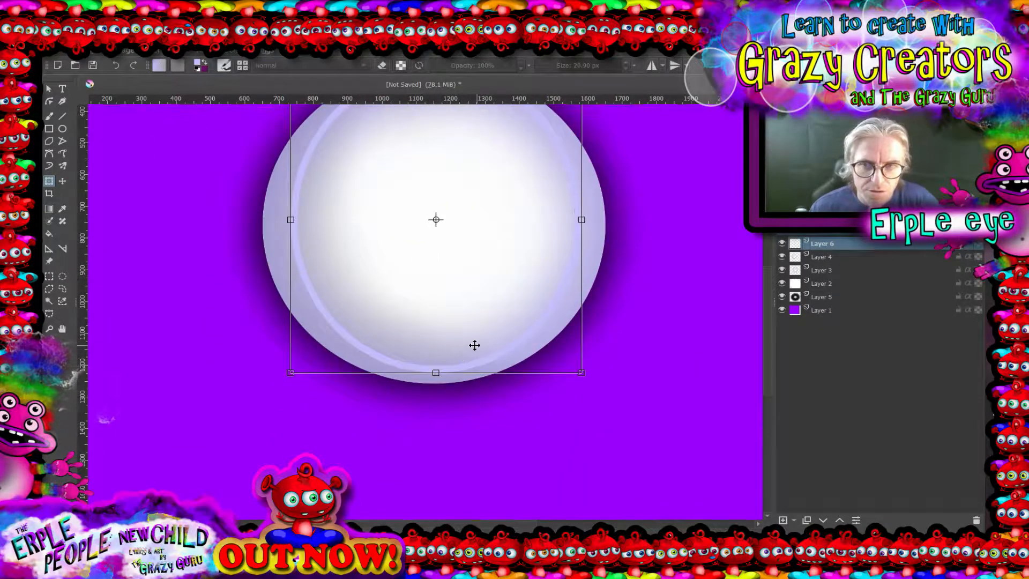
pyautogui.moveTo(434, 373); pyautogui.dragTo(438, 394)
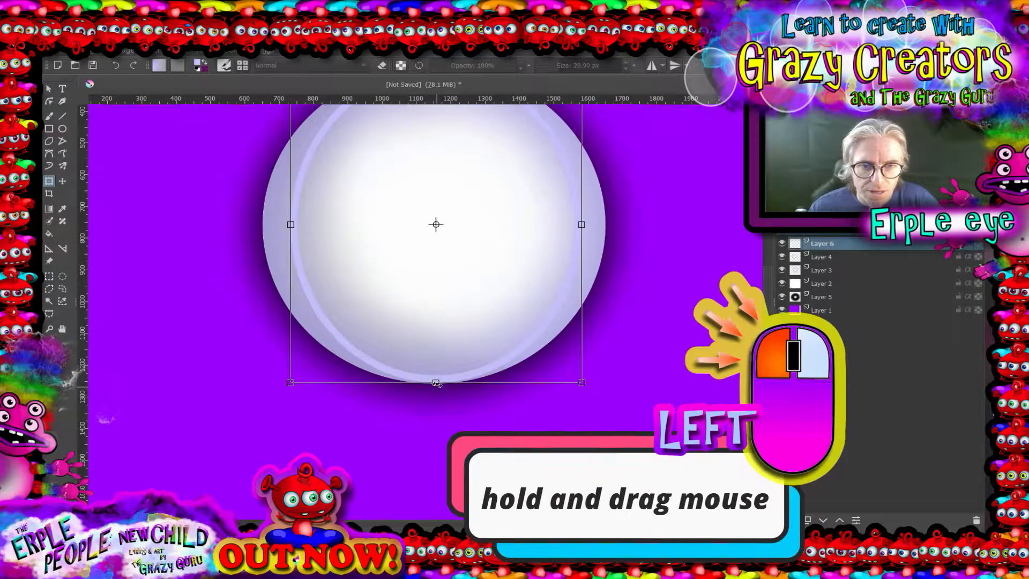
pyautogui.moveTo(582, 224); pyautogui.dragTo(604, 225)
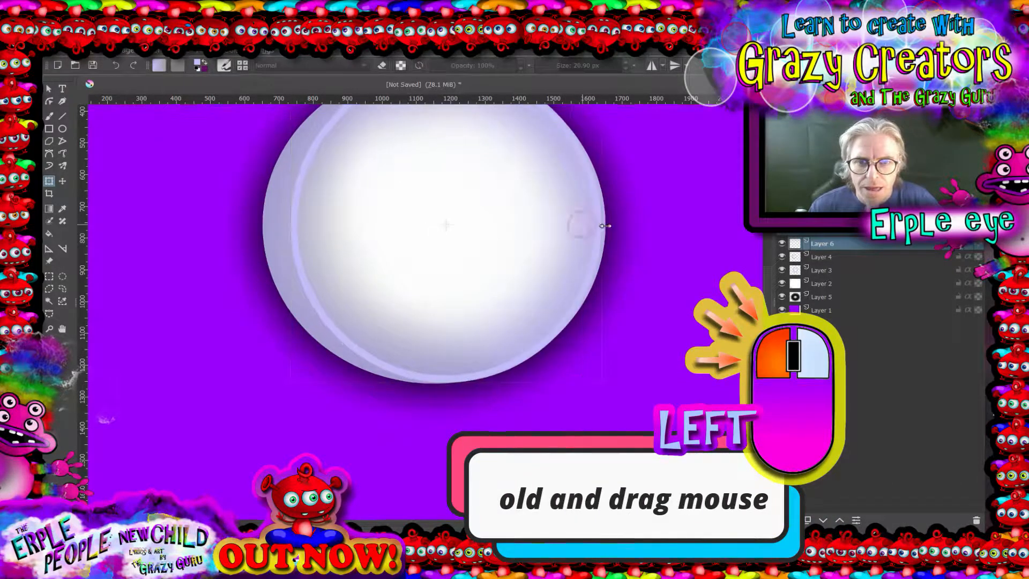
pyautogui.moveTo(290, 224); pyautogui.dragTo(261, 224)
pyautogui.moveTo(457, 172); pyautogui.dragTo(466, 283)
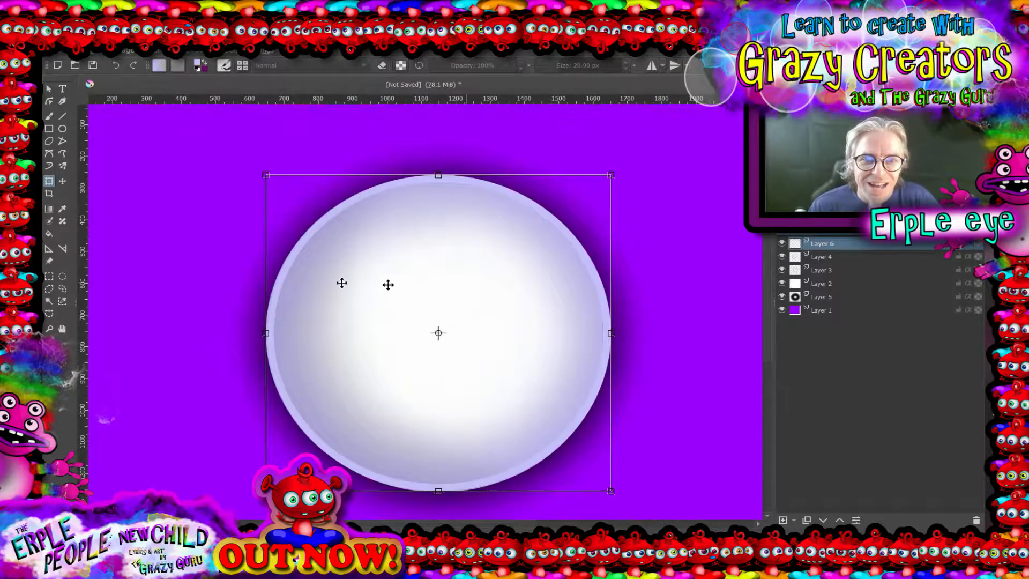
pyautogui.click(829, 259)
pyautogui.scroll(-4, 378, 259)
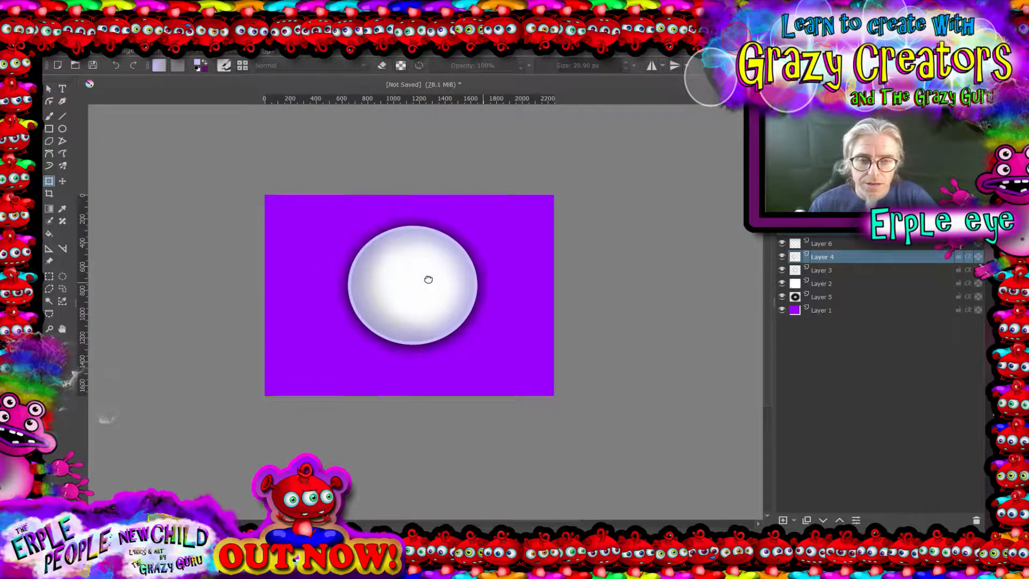
# Place Layer 6 inside a new group layer at the head of the layer stack
pyautogui.moveTo(428, 279); pyautogui.dragTo(425, 305)
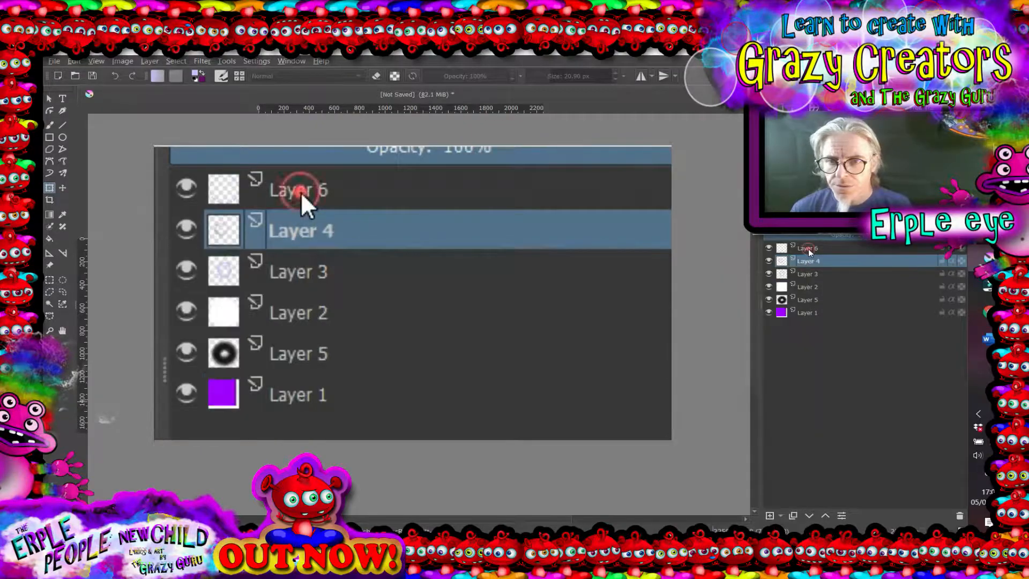
pyautogui.click(808, 250)
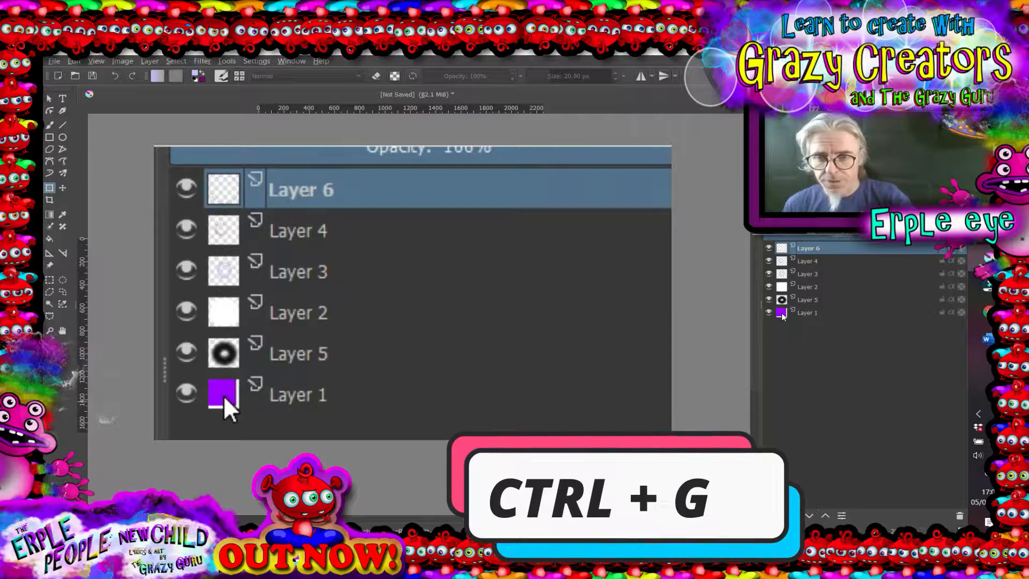
pyautogui.hotkey('ctrl', 'g')
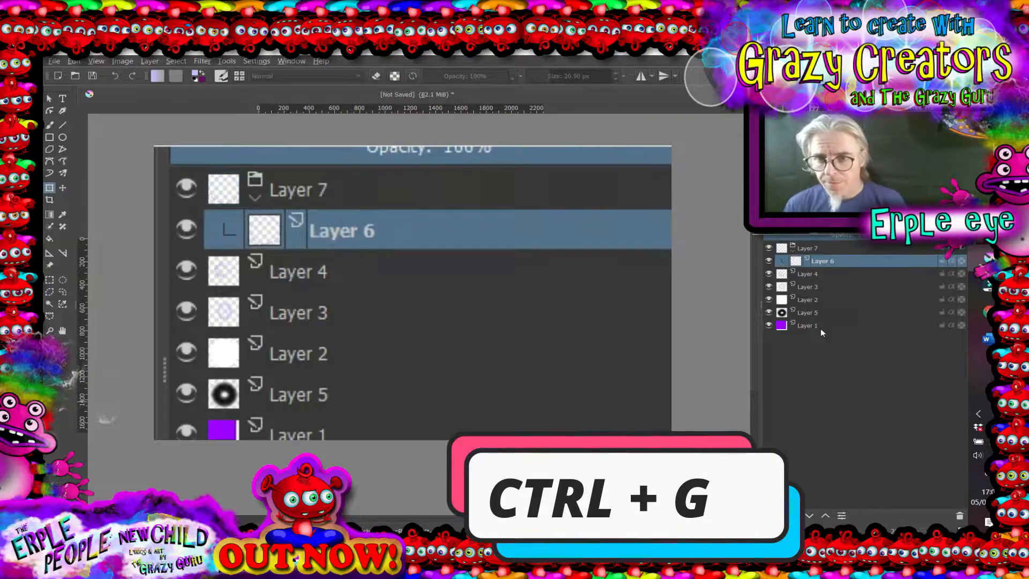
pyautogui.rightClick(803, 250)
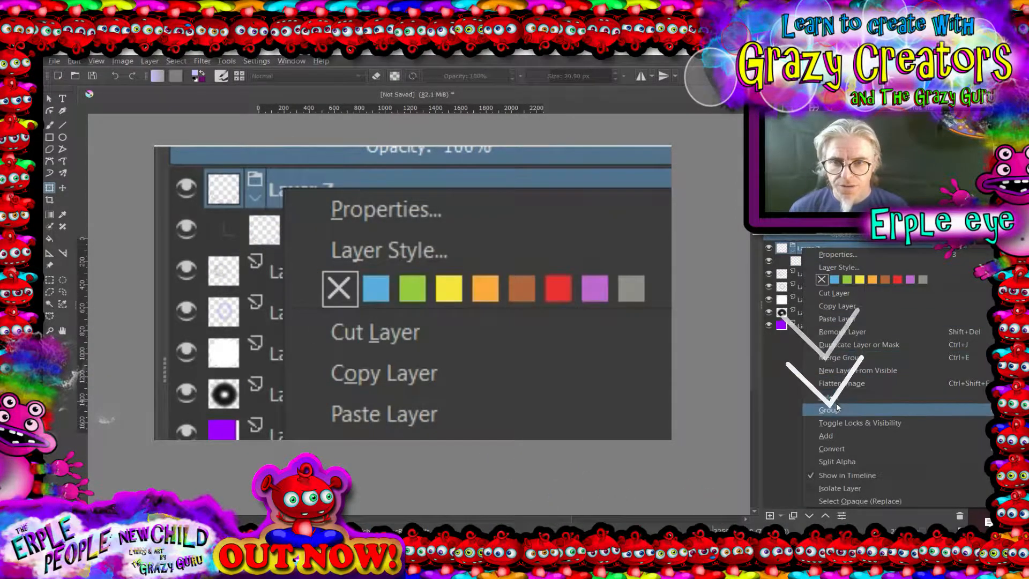
pyautogui.moveTo(838, 408)
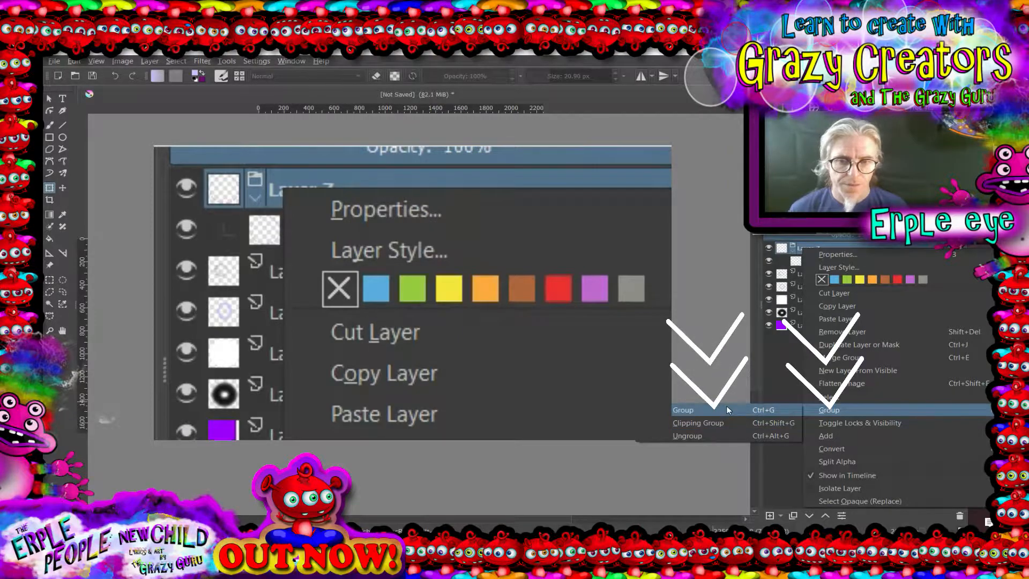
pyautogui.click(761, 408)
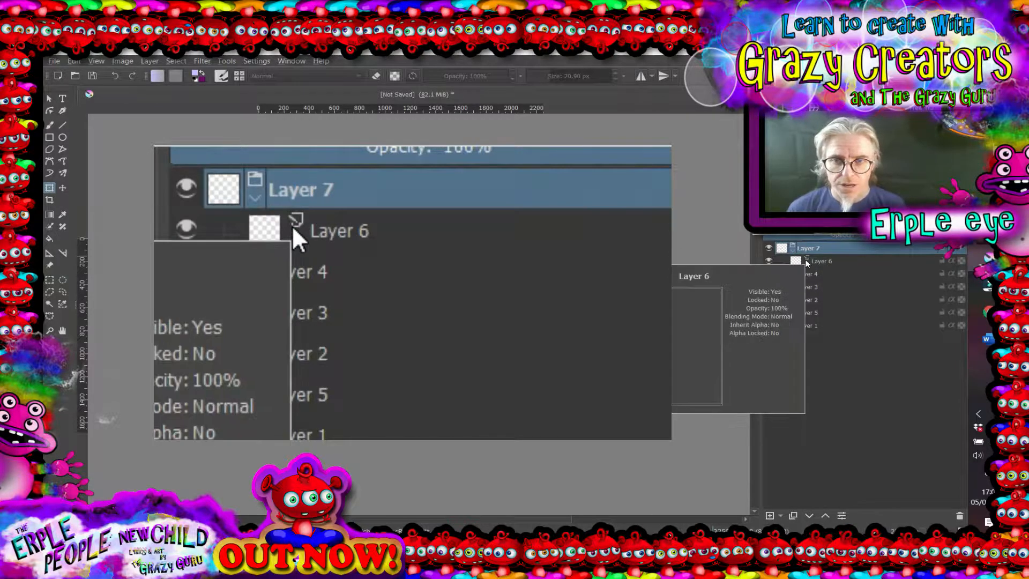
# Collect all eyeball layers above Layer 1 in the group named EYE BALL and move the whole group to about the canvas centre
pyautogui.moveTo(817, 263)
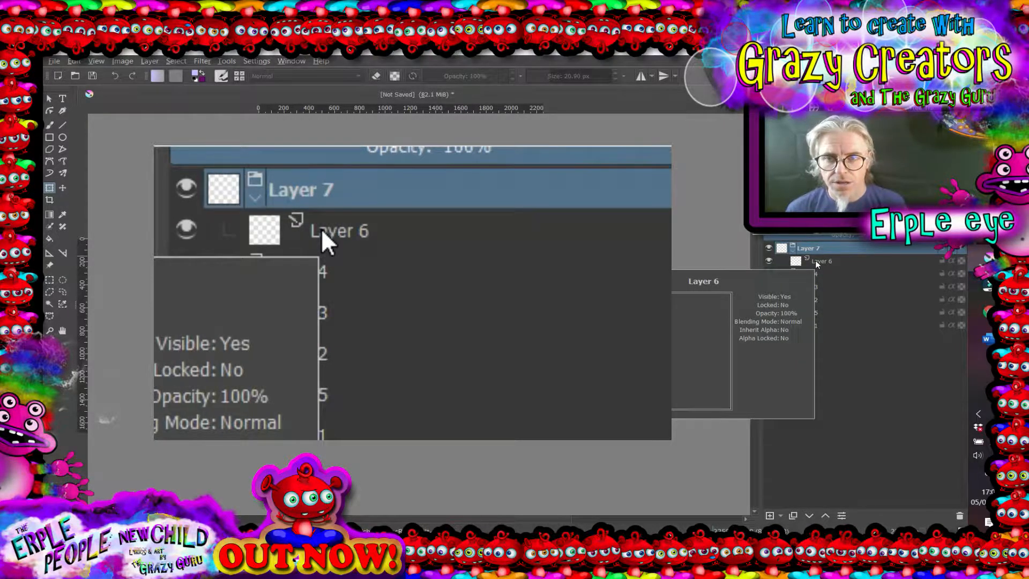
pyautogui.click(820, 273)
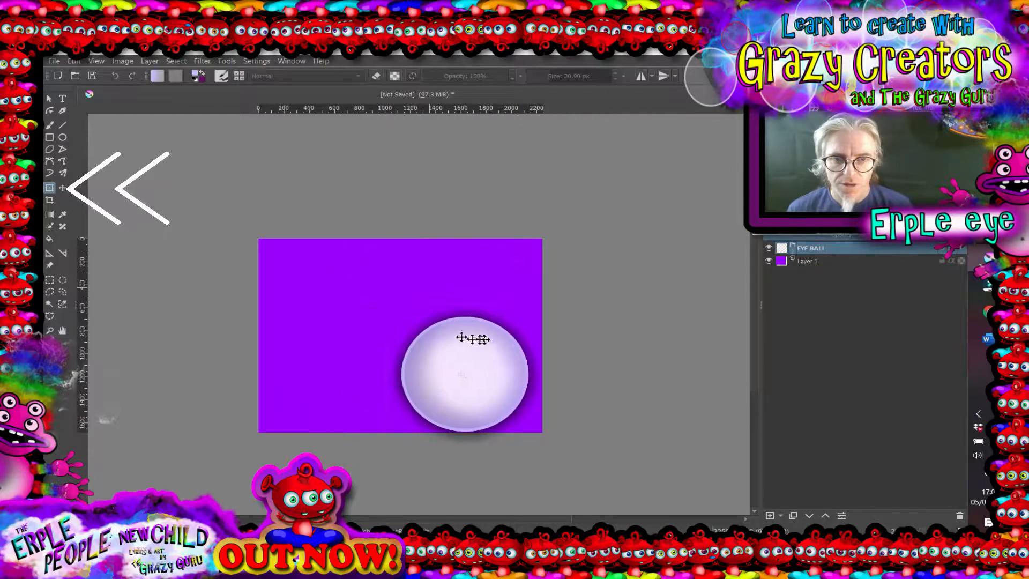
pyautogui.moveTo(471, 335); pyautogui.dragTo(428, 298)
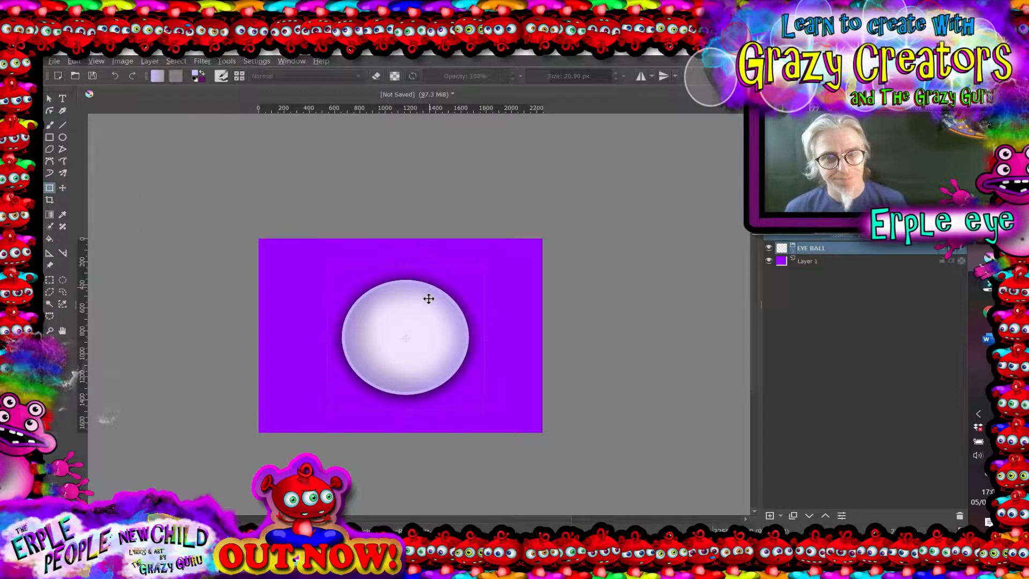